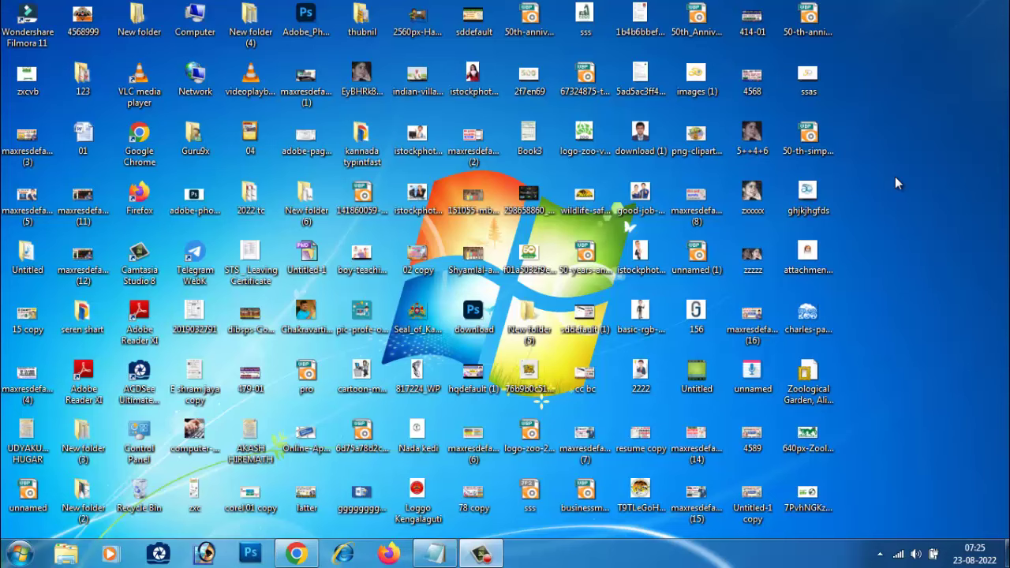
Step: Launch Microsoft Office Excel 2007 from the Start menu to get a blank Book1
click(21, 555)
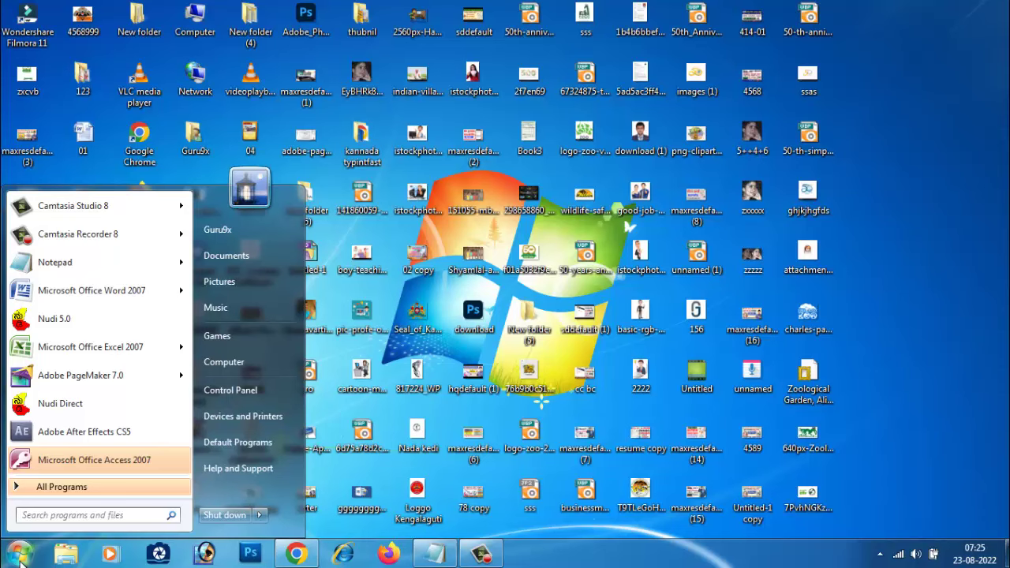
click(49, 355)
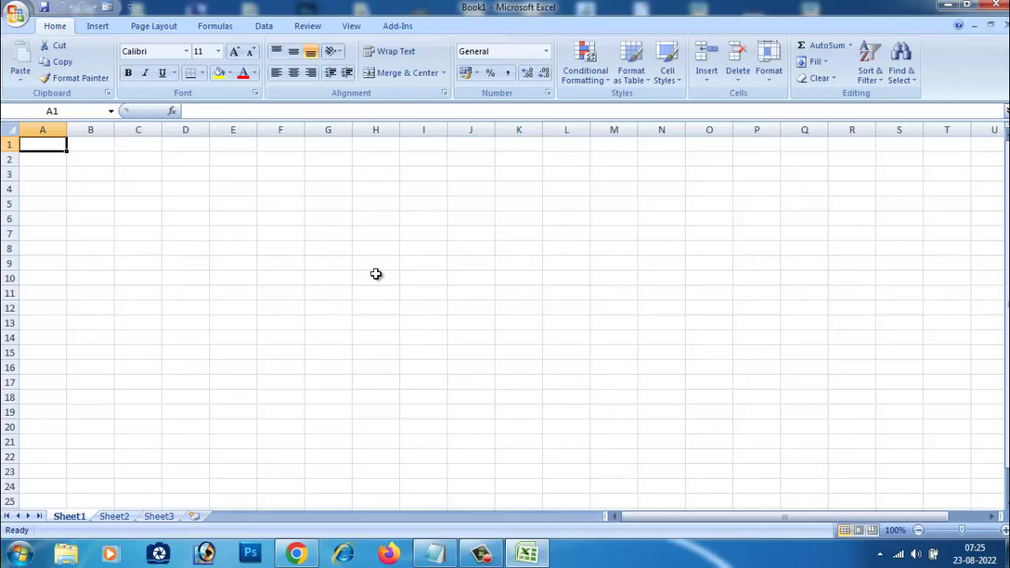
click(40, 175)
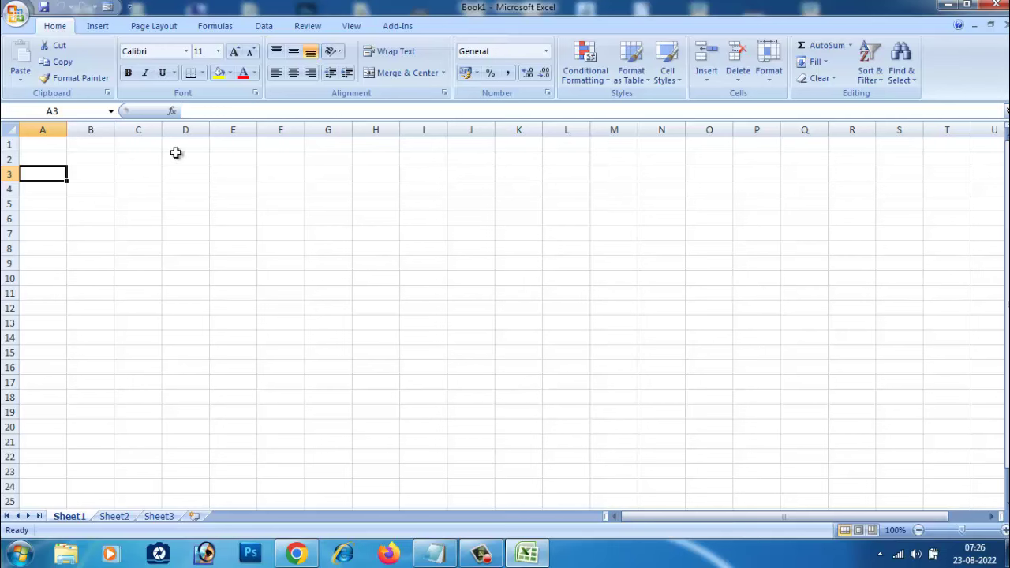
click(94, 177)
click(62, 174)
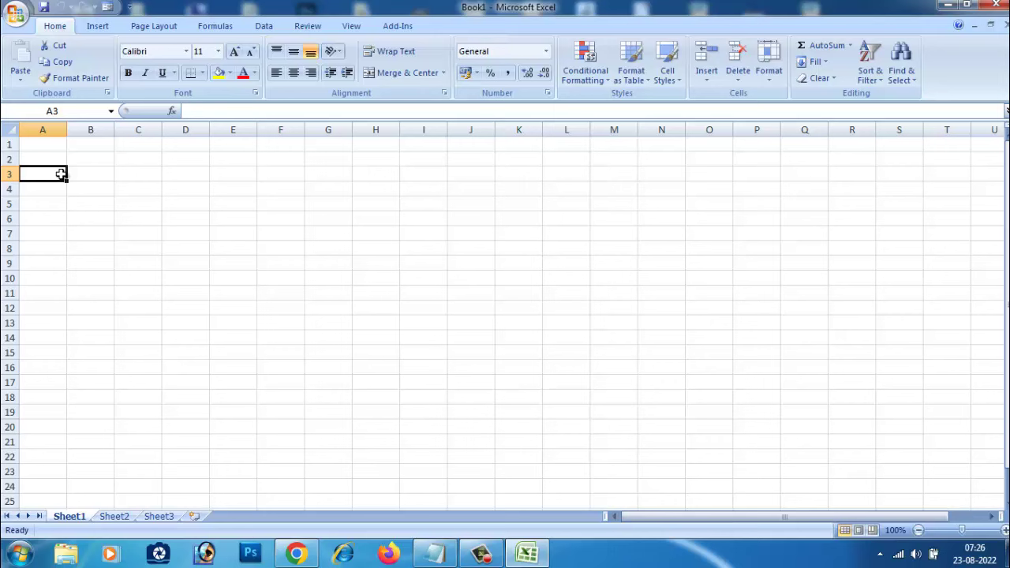
click(110, 173)
click(137, 174)
click(98, 174)
click(44, 174)
click(104, 173)
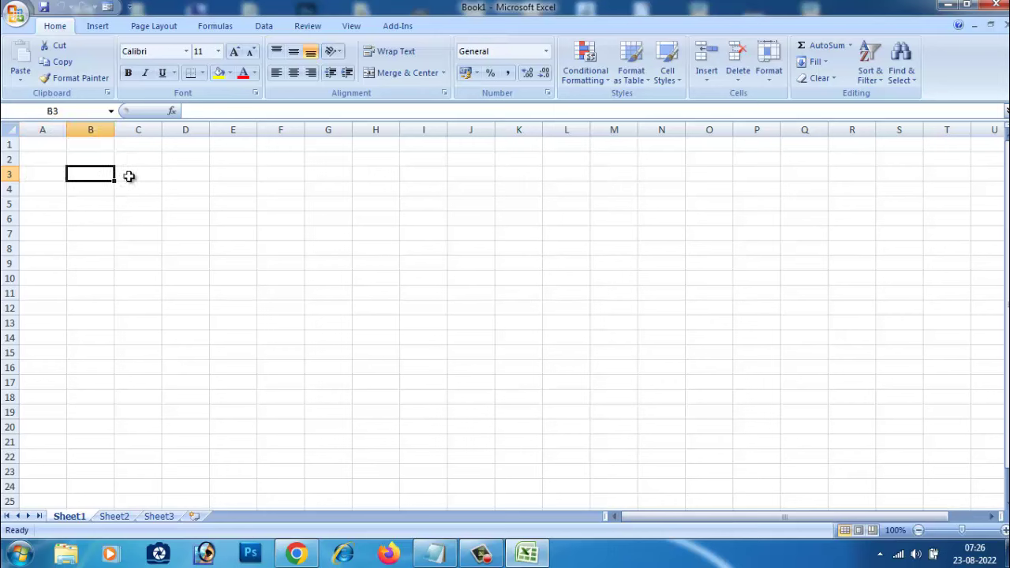
click(137, 175)
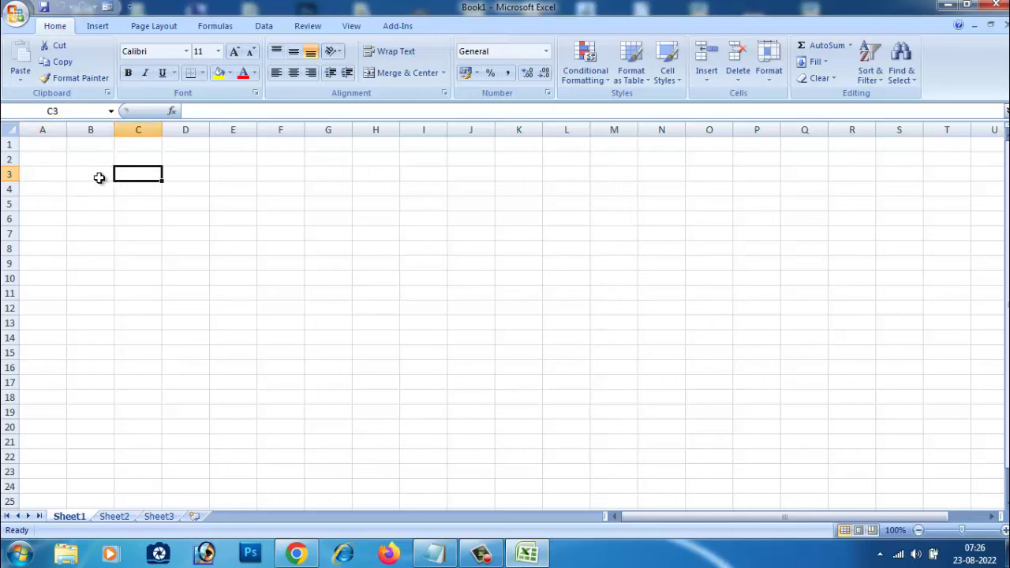
click(98, 176)
click(51, 175)
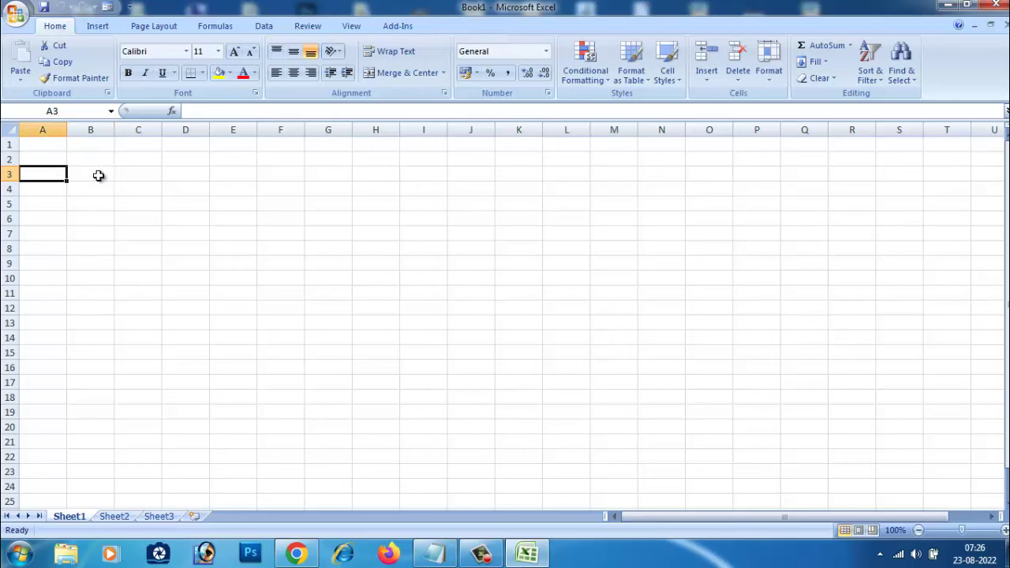
click(129, 174)
click(44, 177)
click(98, 177)
click(128, 176)
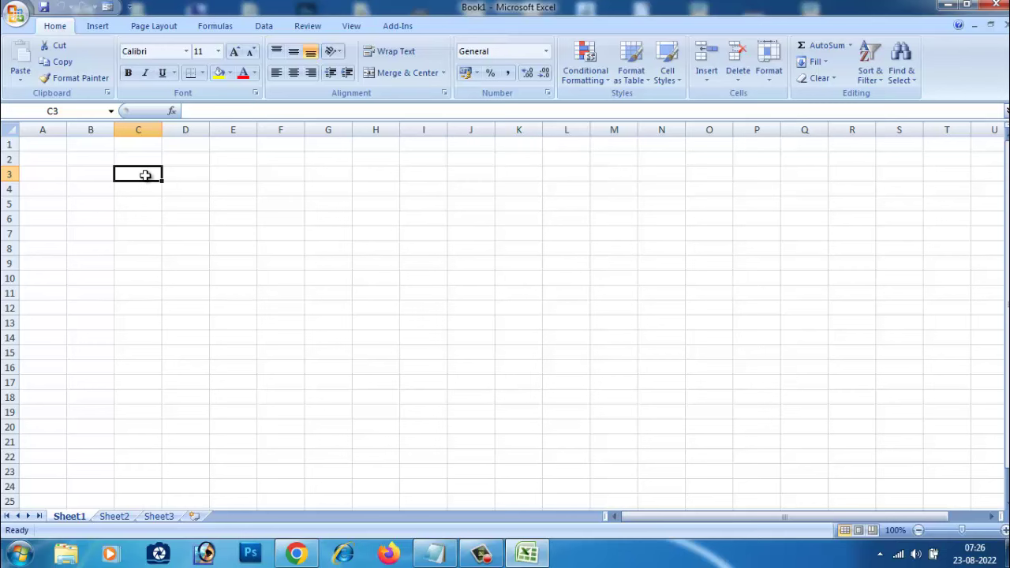
click(41, 173)
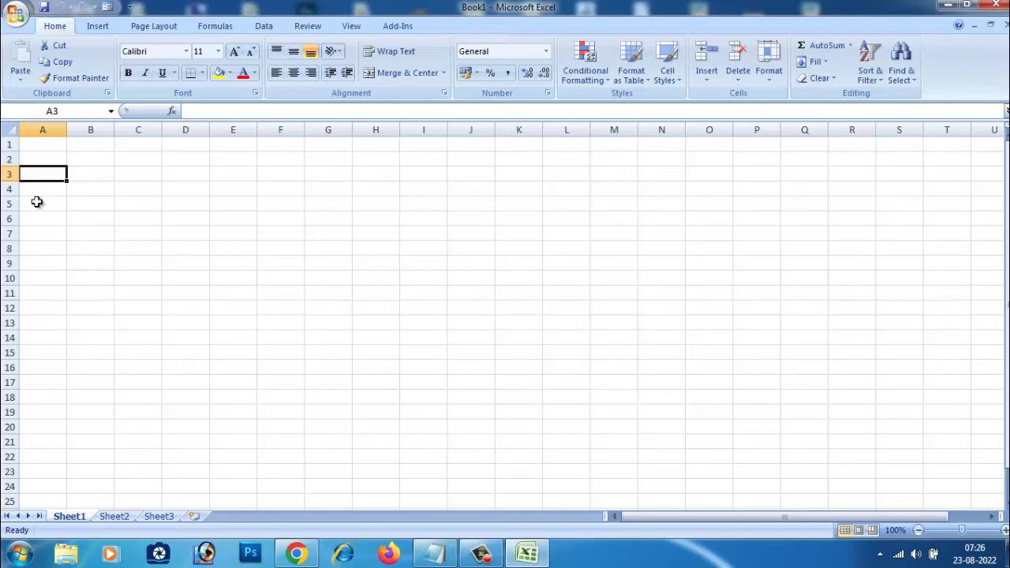
click(37, 202)
Step: Enter 'Sl No' in A3 and move 'Name' from the Notepad list into B3
click(43, 175)
text(Sl)
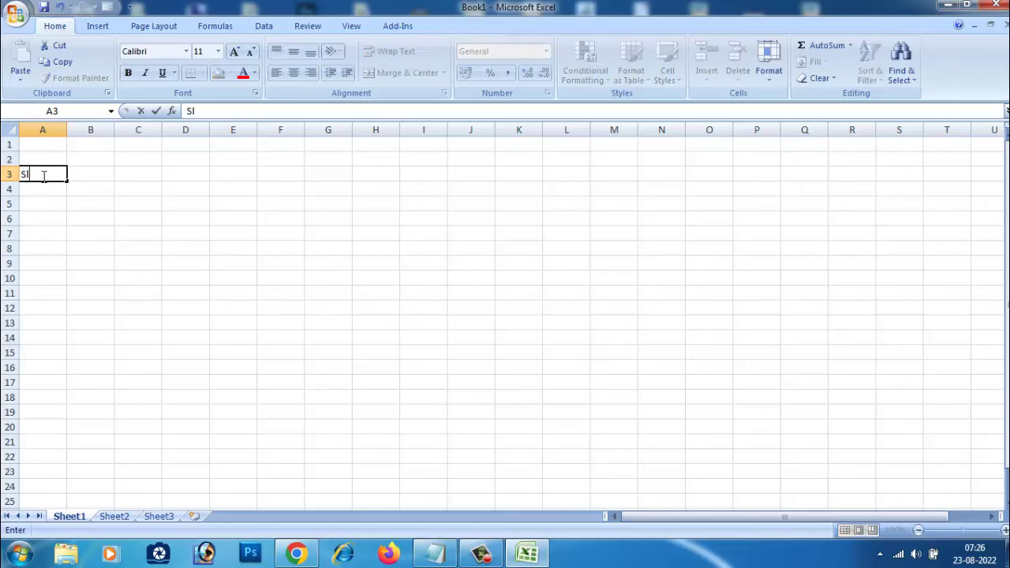
text( No)
click(111, 175)
click(434, 553)
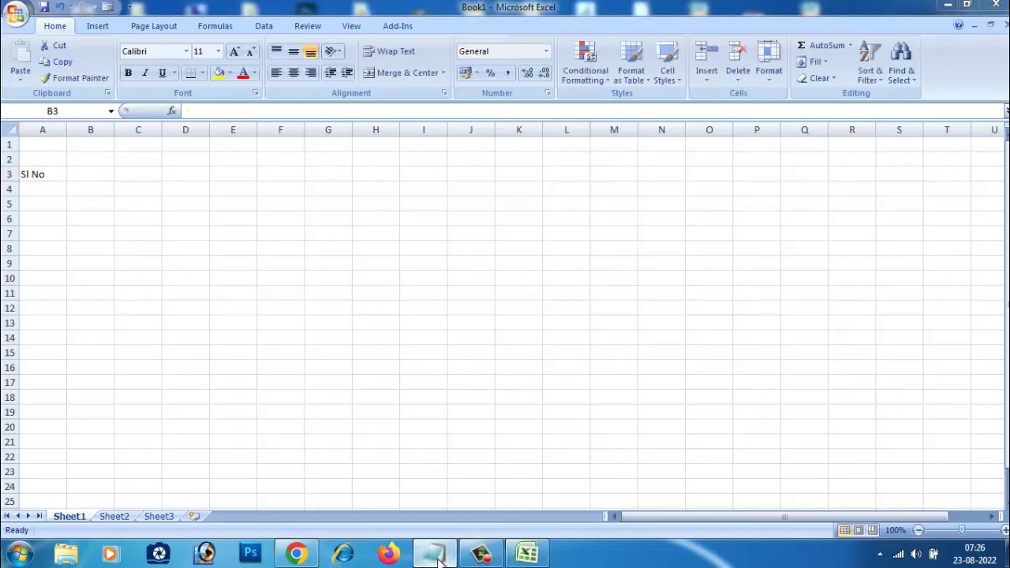
drag(453, 370, 354, 371)
key(ctrl+c)
key(BackSpace)
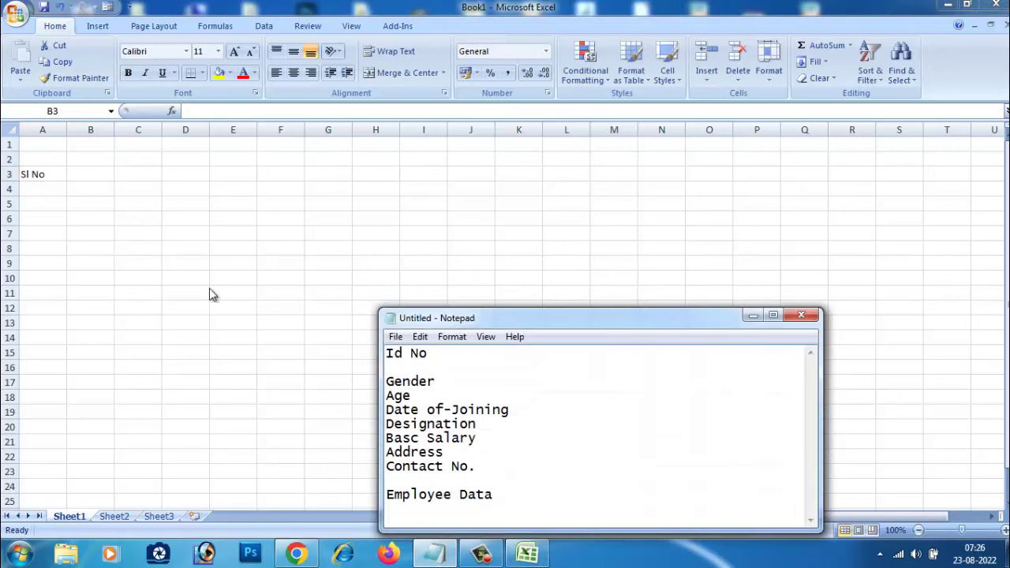
click(72, 175)
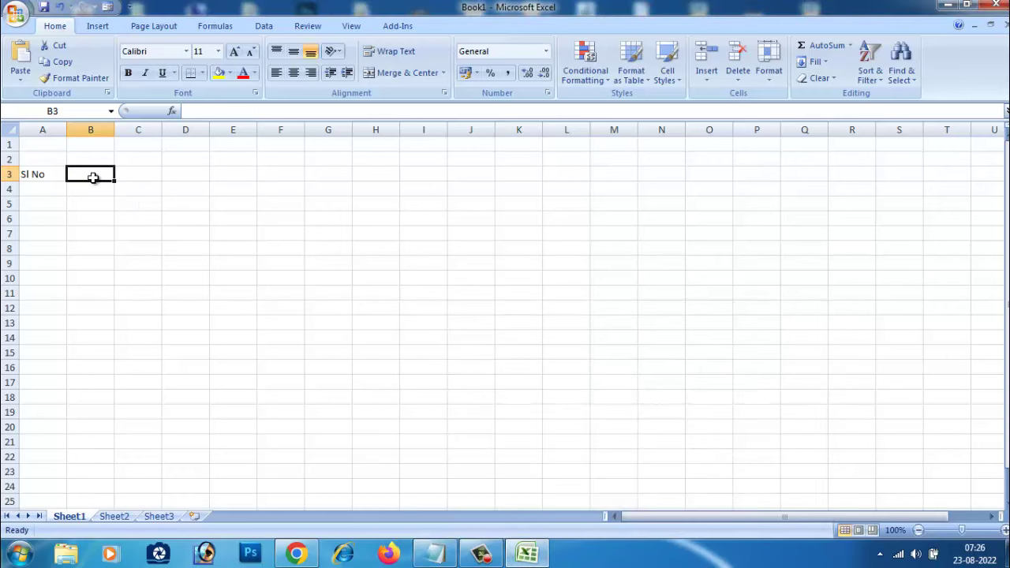
key(ctrl+v)
Step: Move 'Gender' from the Notepad list into cell C3
click(434, 553)
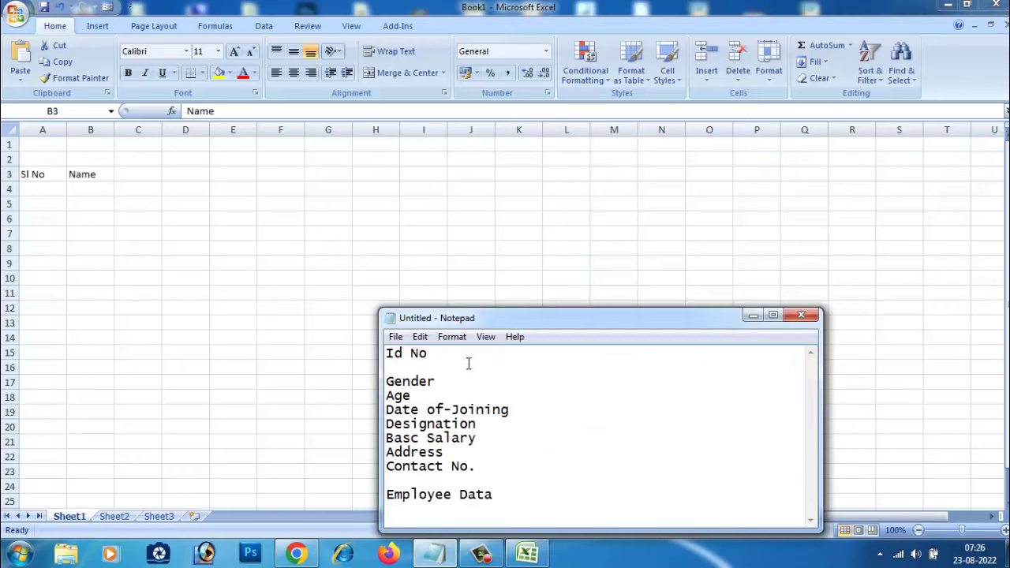
drag(453, 381, 355, 382)
key(ctrl+x)
key(alt+Tab)
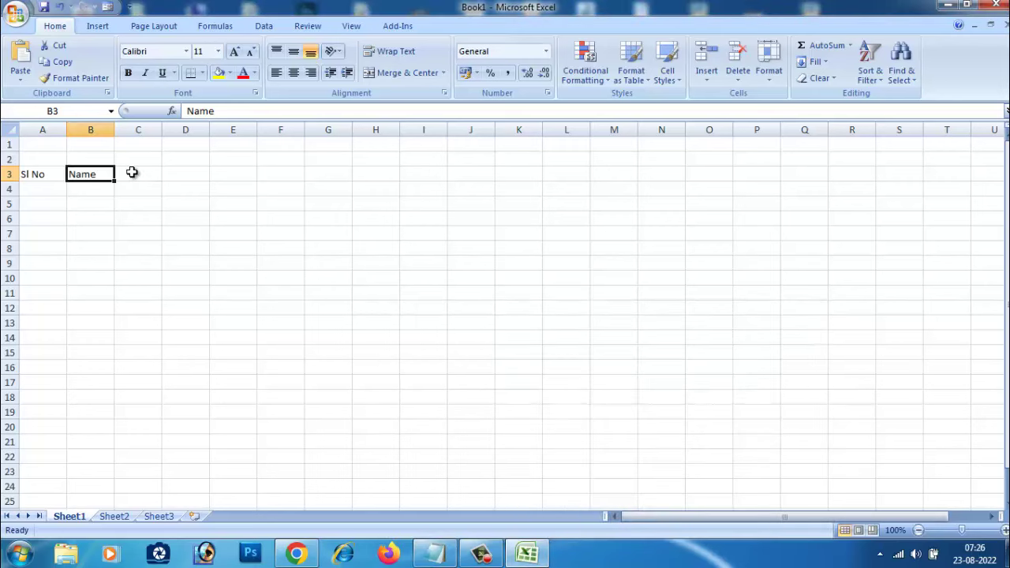
key(F2)
click(133, 173)
key(ctrl+v)
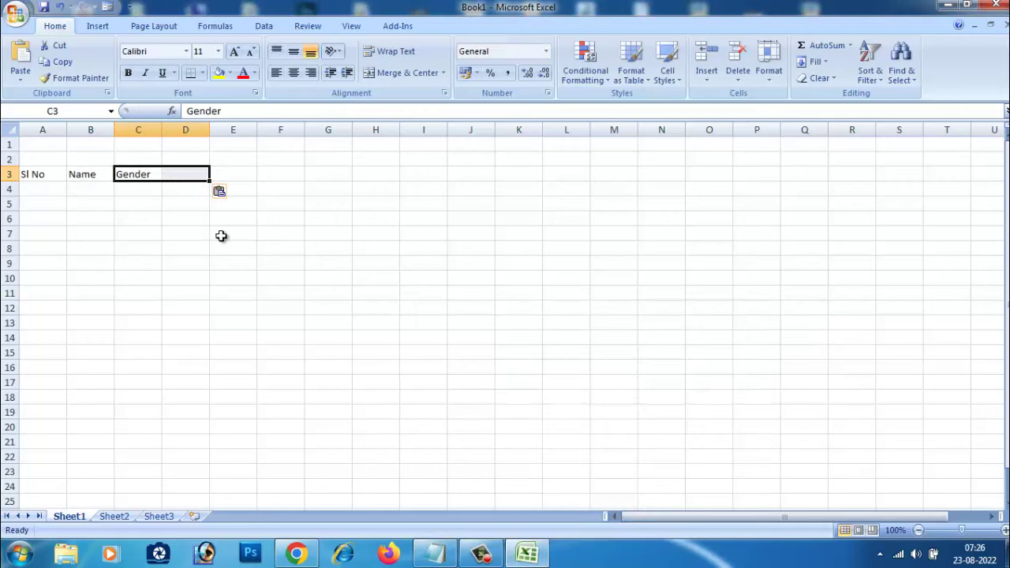
Step: Move 'Age' from the Notepad list into cell D3
click(436, 554)
drag(480, 395, 354, 402)
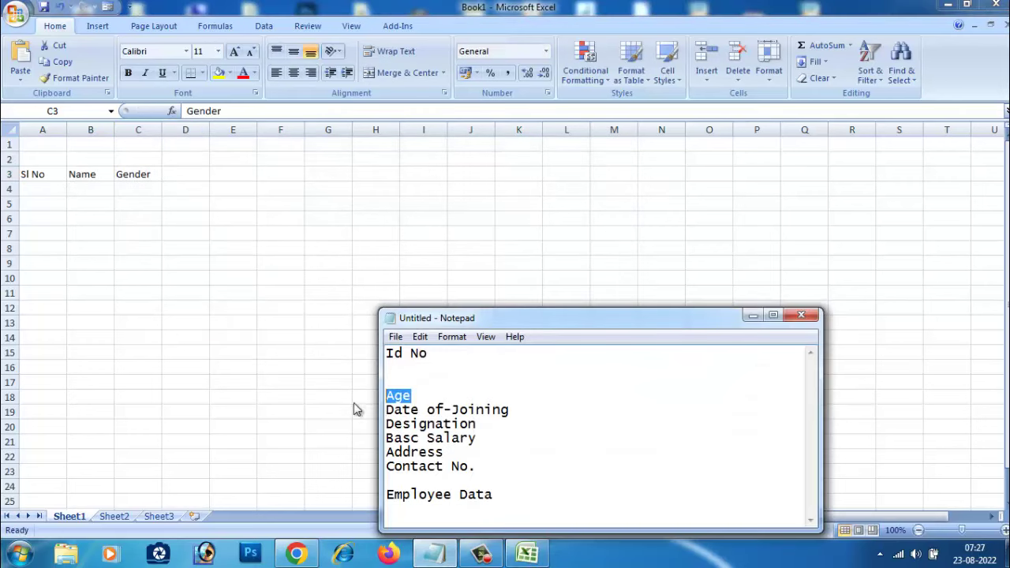
key(ctrl+x)
key(alt+Tab)
key(Right)
key(F2)
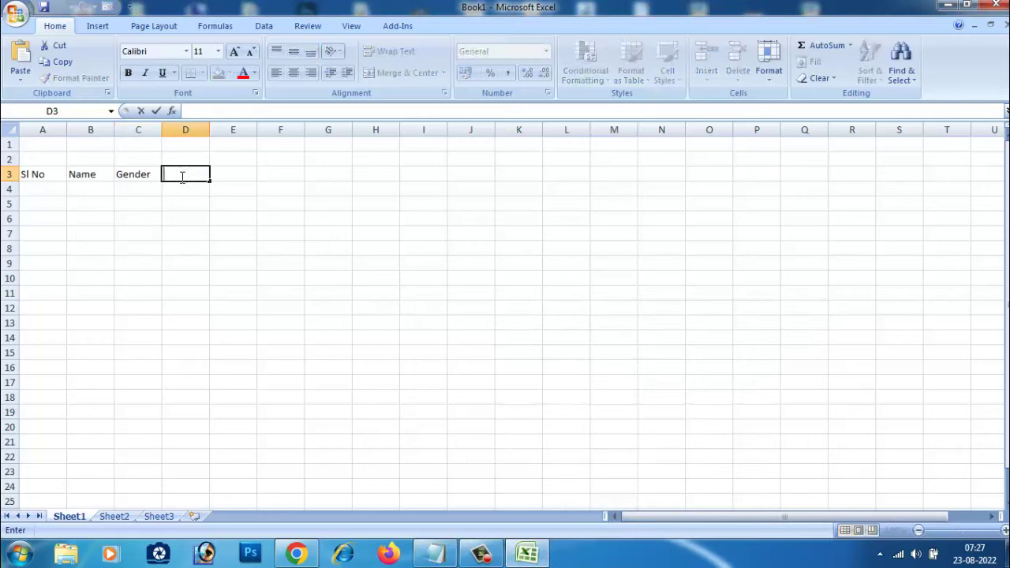
key(ctrl+v)
click(225, 217)
click(232, 176)
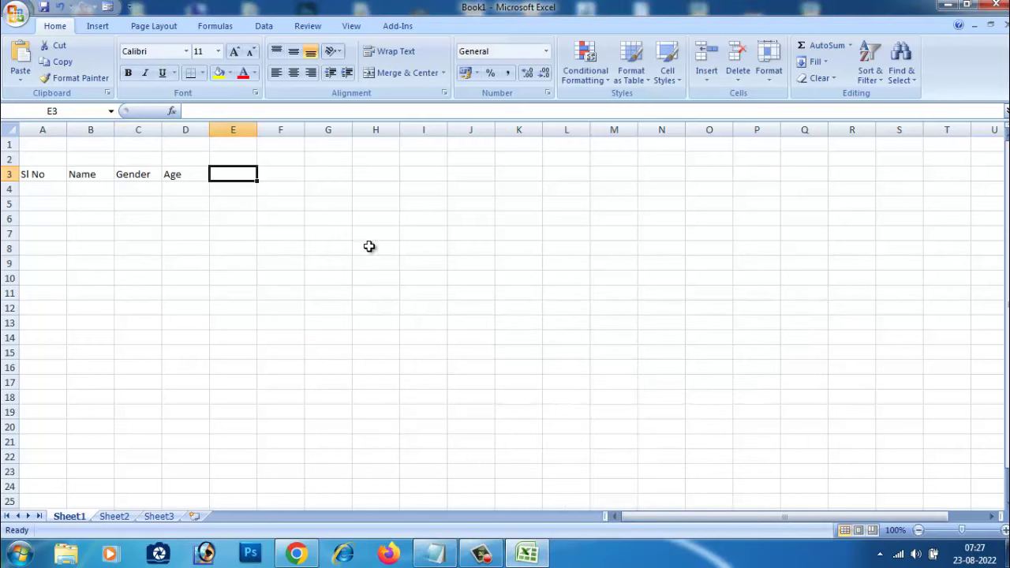
Step: Move 'Date of-Joining' from the Notepad list into cell E3
click(436, 555)
drag(512, 407, 330, 415)
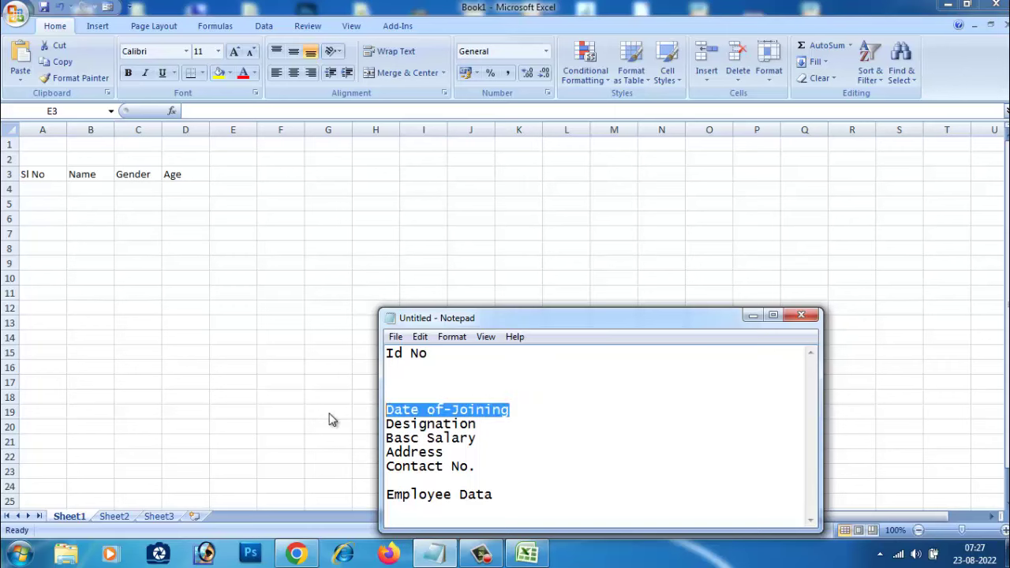
key(ctrl+x)
click(237, 182)
key(ctrl+v)
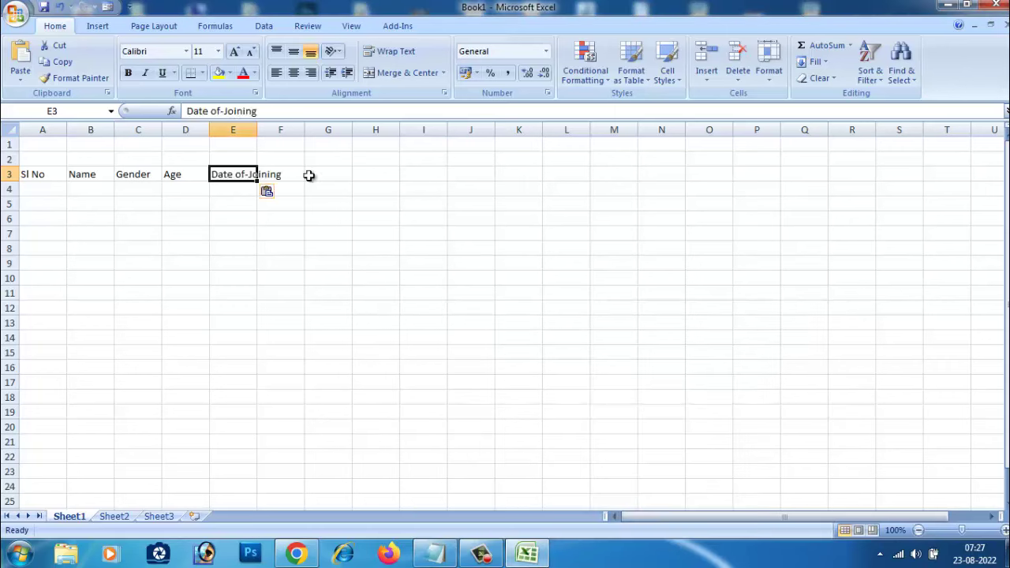
Step: Move 'Designation' from the Notepad list into cell F3
click(291, 178)
click(446, 555)
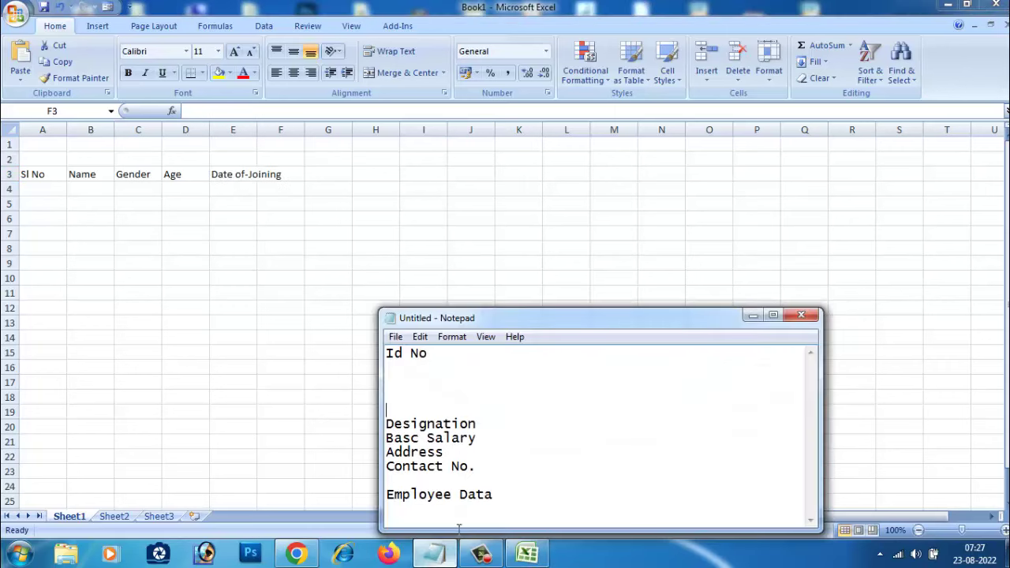
drag(480, 426, 342, 428)
key(ctrl+x)
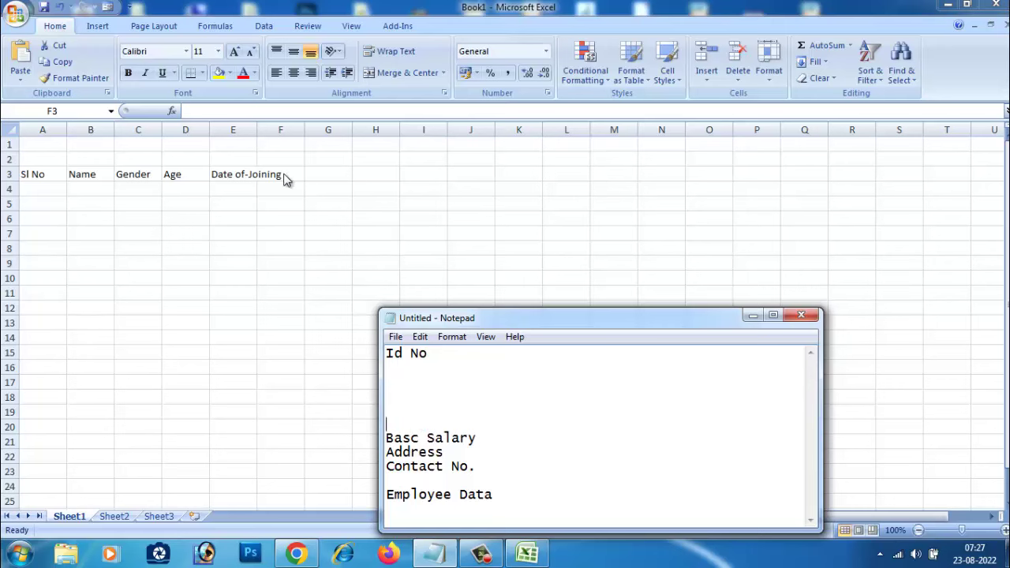
double_click(286, 178)
key(ctrl+v)
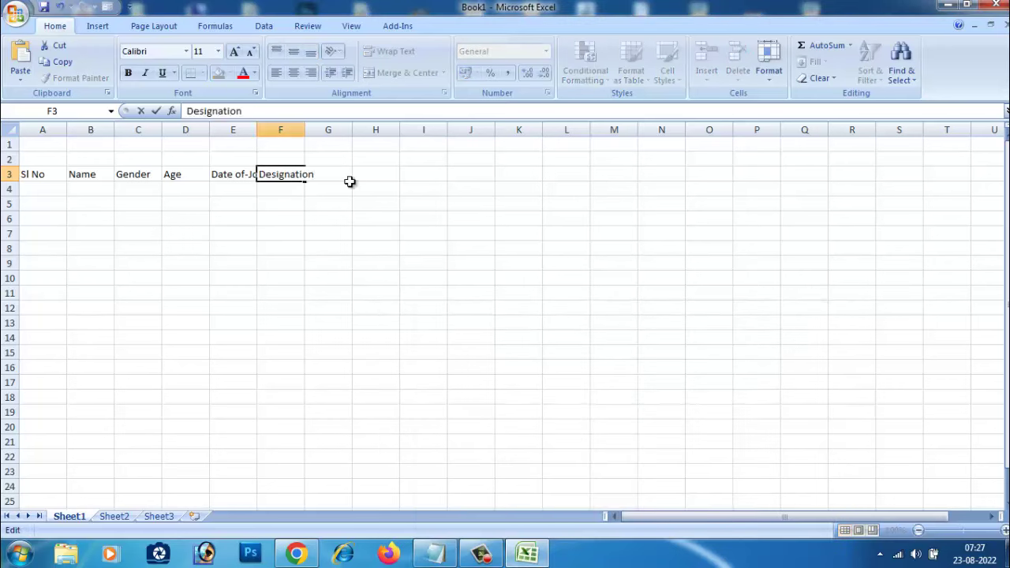
click(351, 231)
Step: Move 'Basc Salary' from the Notepad list into cell G3
click(340, 172)
click(444, 558)
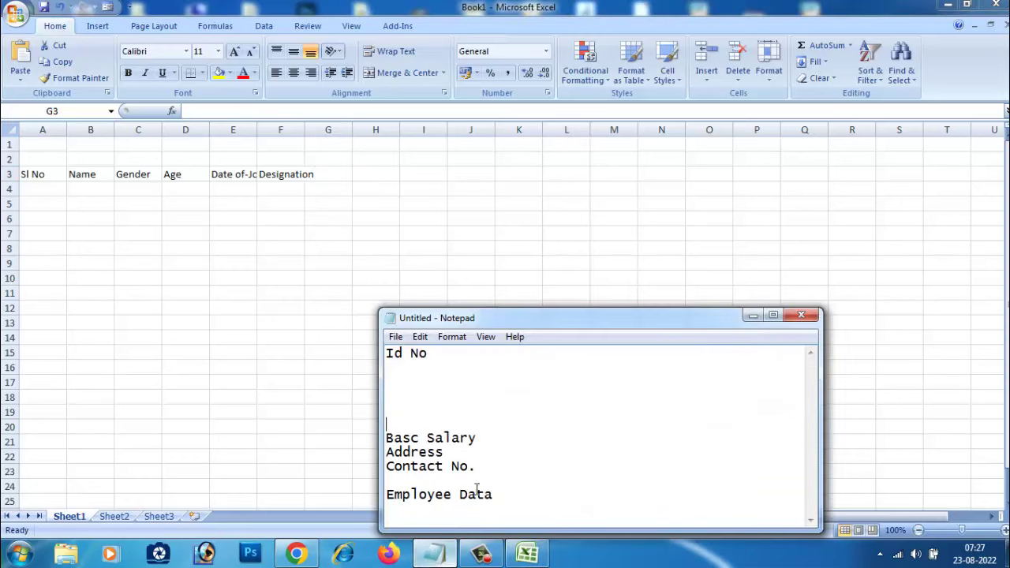
drag(481, 438, 368, 449)
key(ctrl+x)
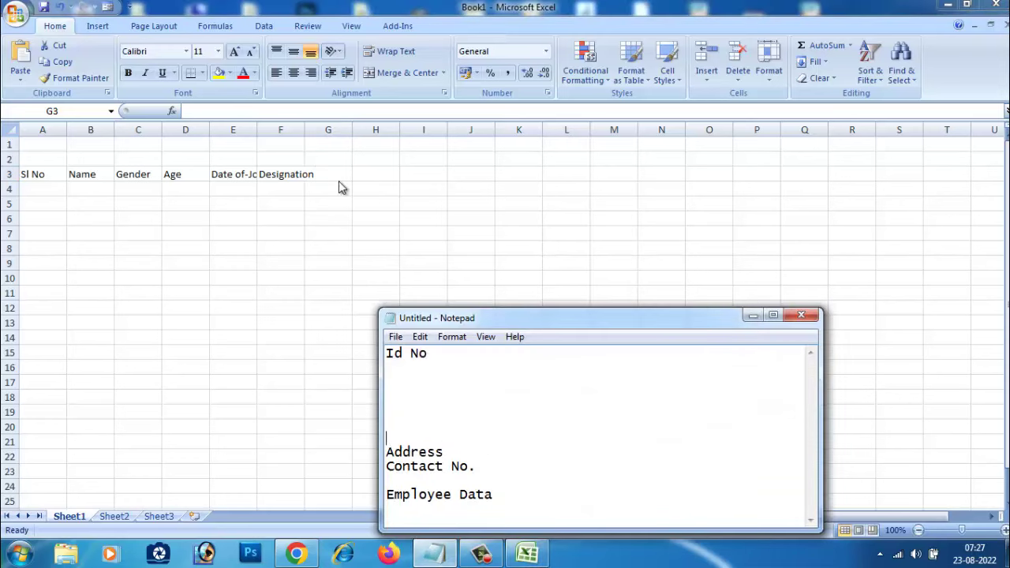
click(338, 180)
double_click(339, 177)
key(ctrl+v)
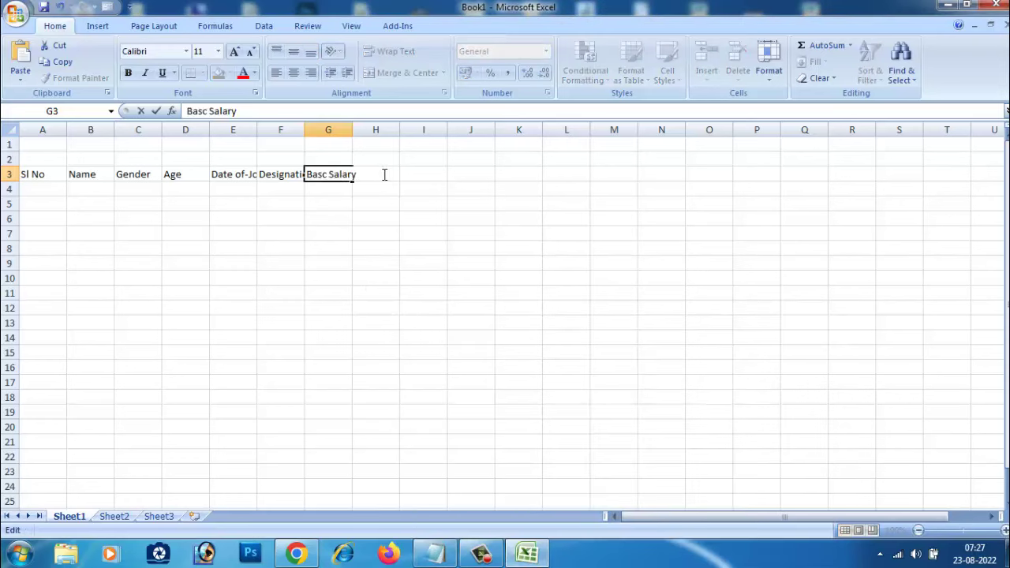
click(390, 249)
key(Up)
key(Up)
key(Up)
key(Up)
key(Up)
key(Up)
key(Up)
Step: Cut 'Address' from the notes and paste it into cell H3
click(376, 170)
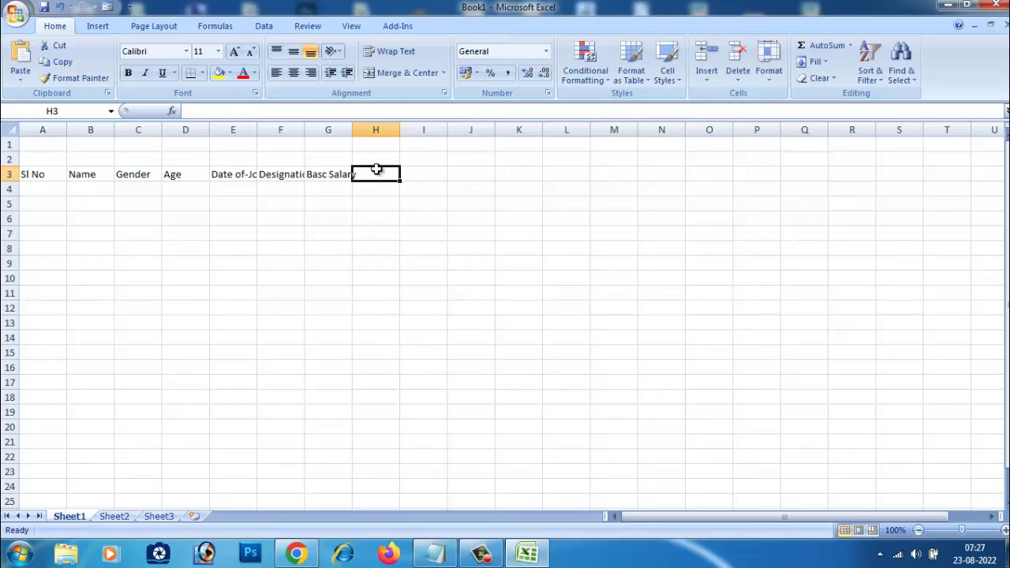
double_click(376, 170)
click(438, 550)
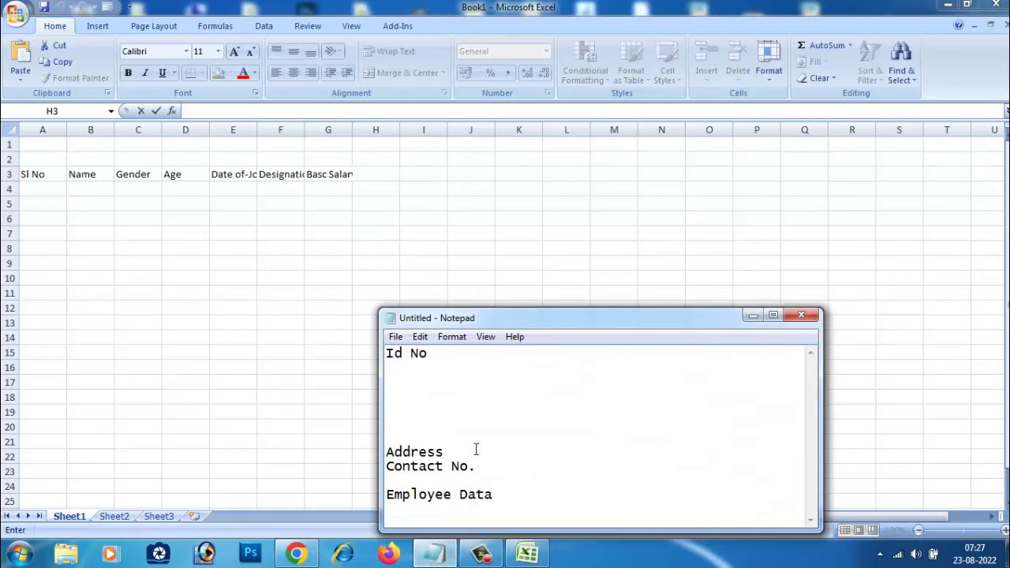
drag(476, 452, 379, 465)
key(ctrl+x)
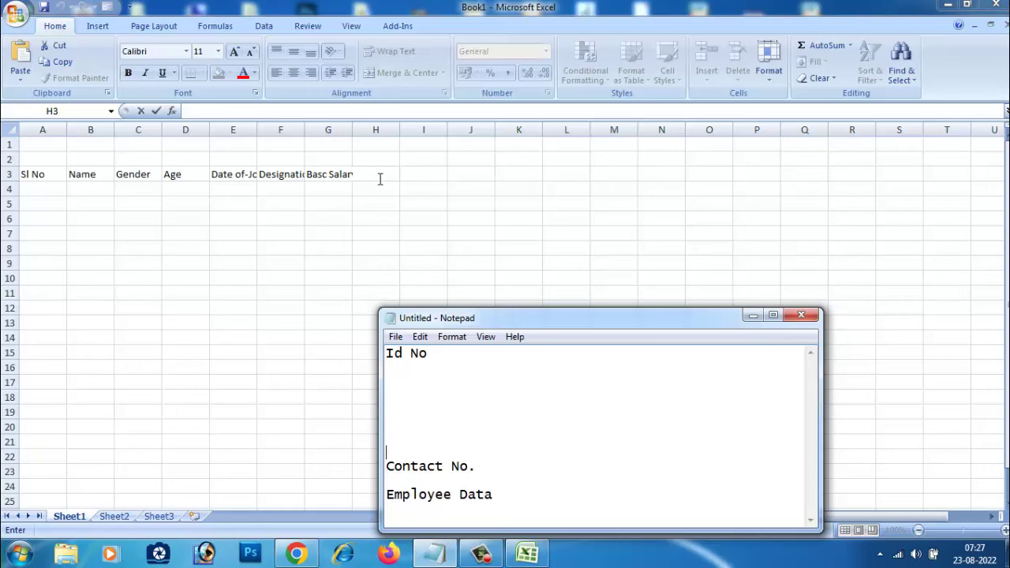
click(379, 176)
key(ctrl+v)
click(439, 178)
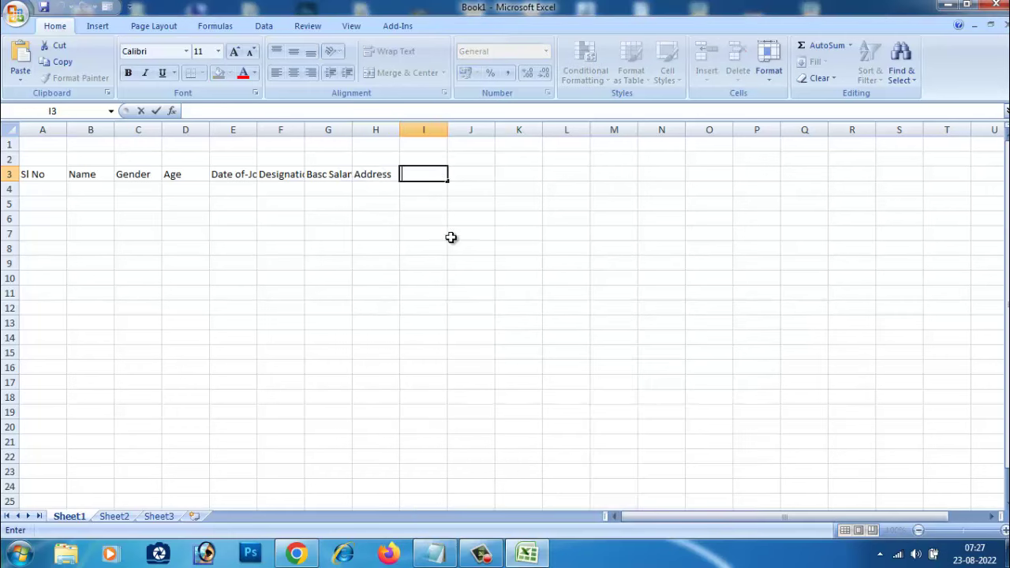
Step: Cut 'Contact No.' from the notes and paste it into cell I3
click(434, 552)
drag(481, 473, 352, 468)
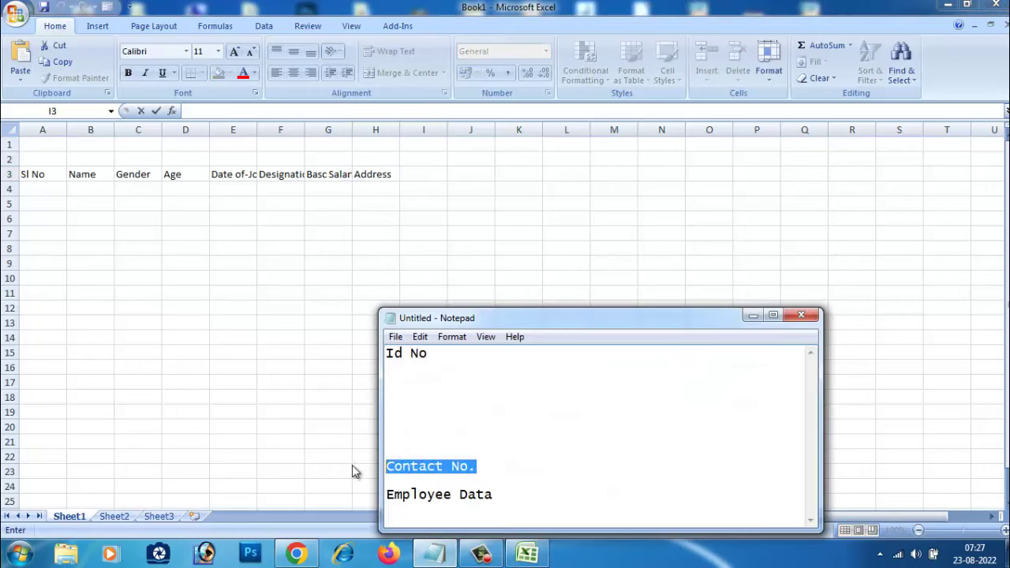
key(ctrl+x)
click(422, 174)
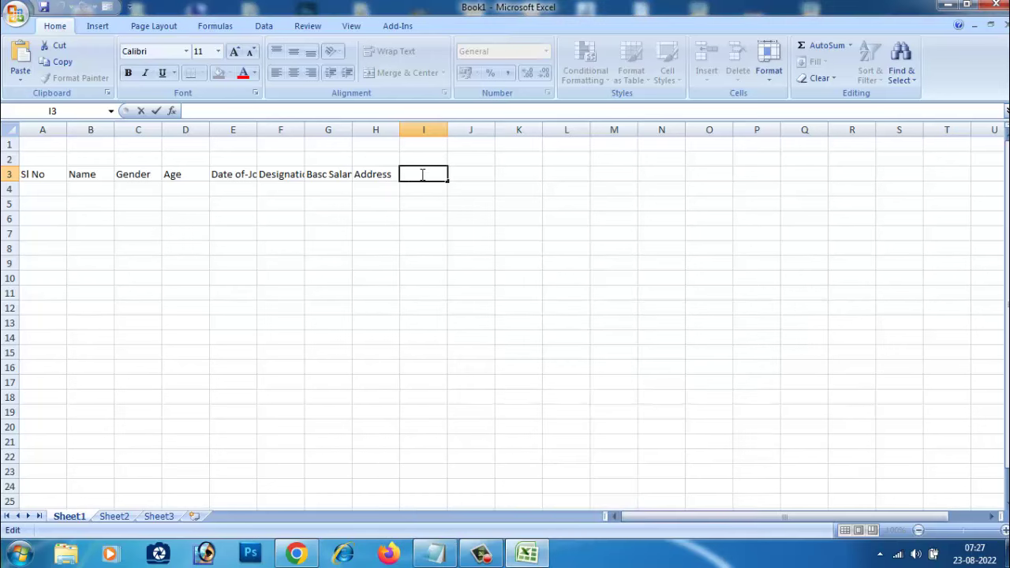
key(ctrl+v)
click(425, 247)
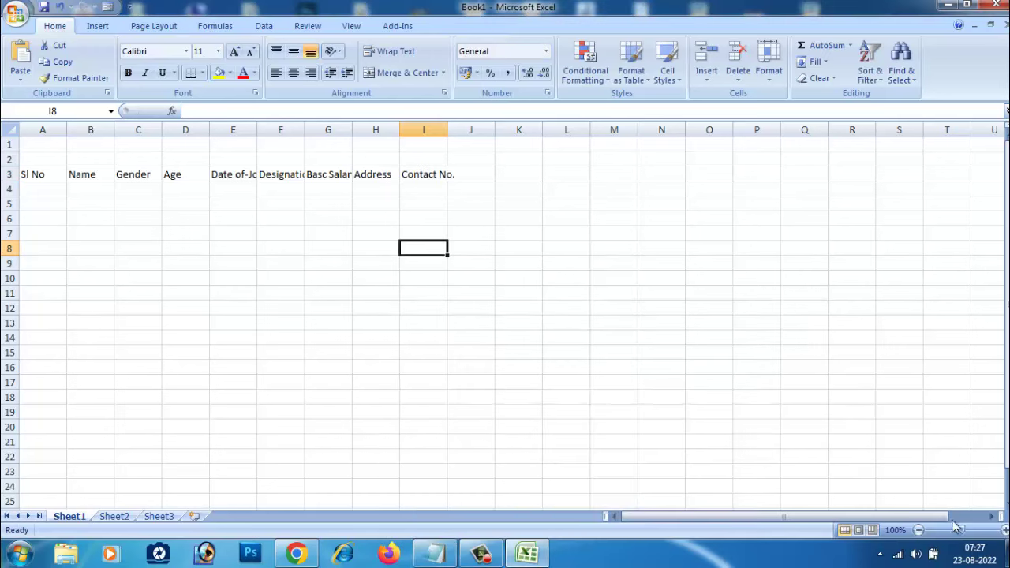
Step: Zoom to 166% and AutoFit columns E, F and G to their row-3 headings
drag(961, 529, 969, 529)
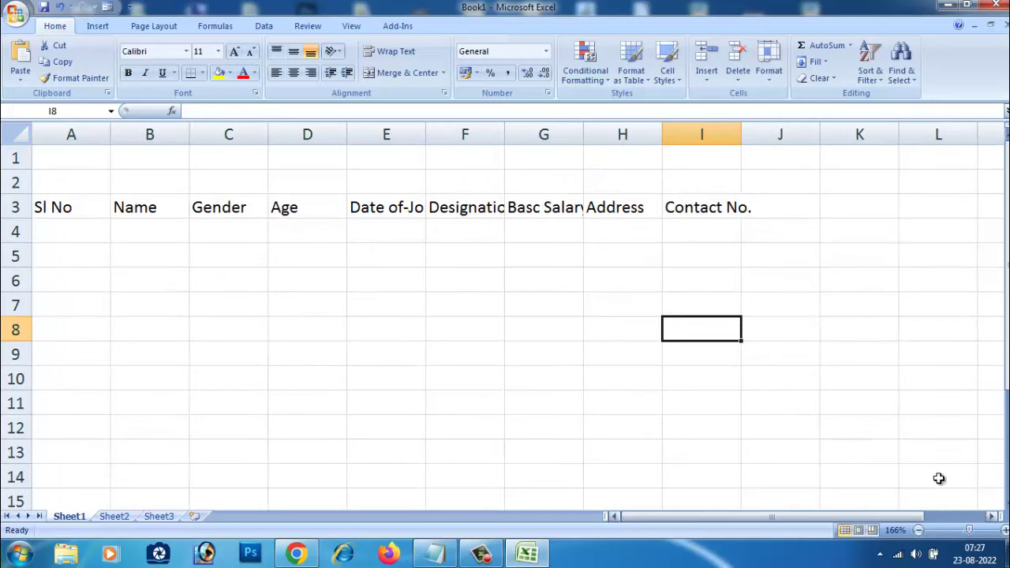
click(812, 327)
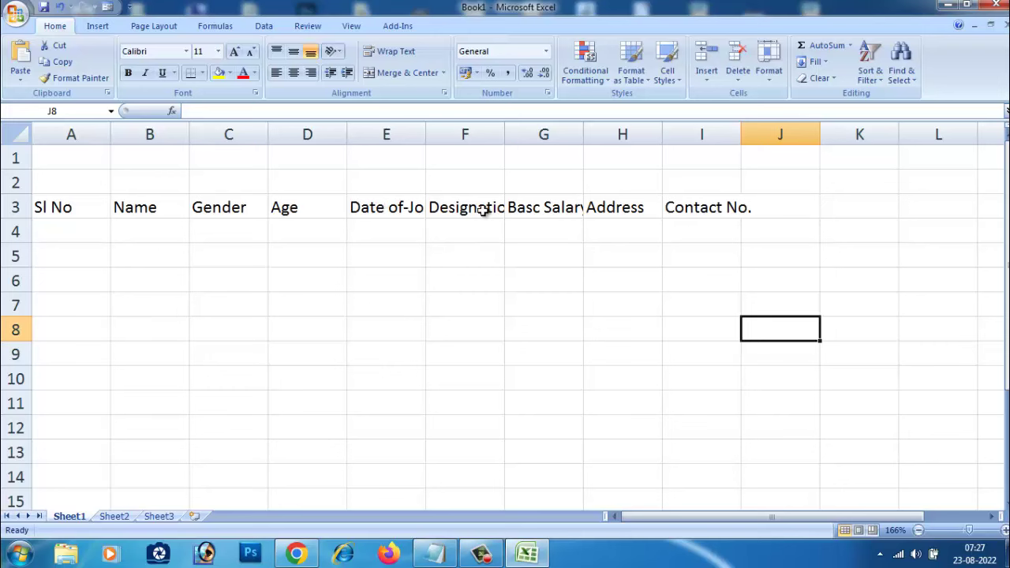
mouse_move(425, 137)
mouse_down()
mouse_move(453, 138)
mouse_move(418, 138)
mouse_up()
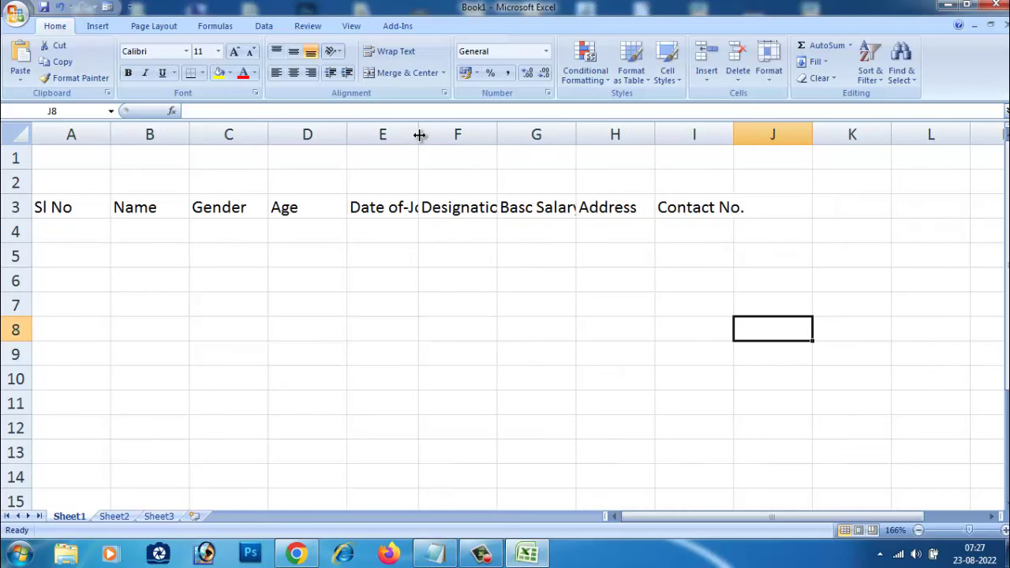
double_click(419, 135)
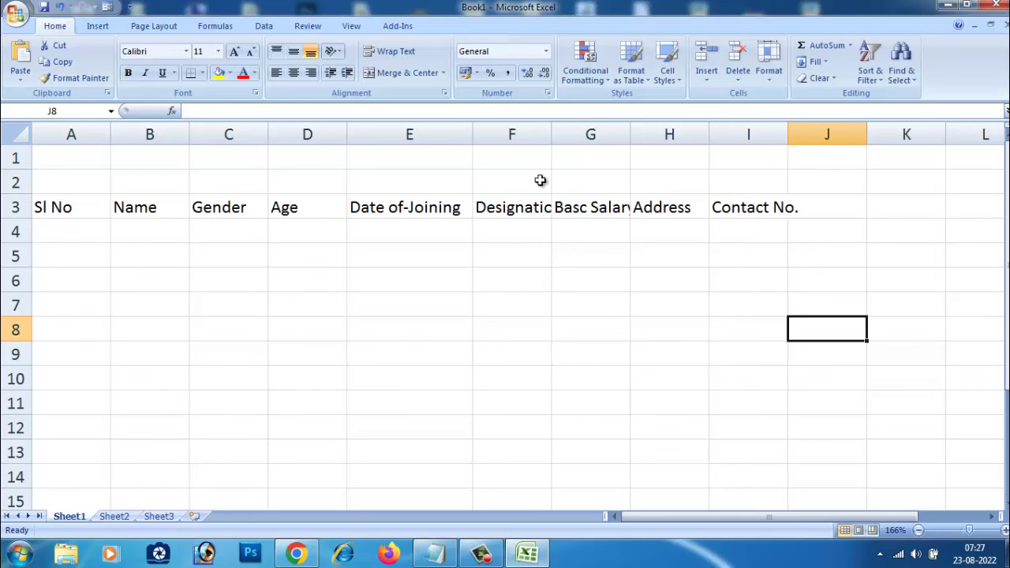
double_click(553, 134)
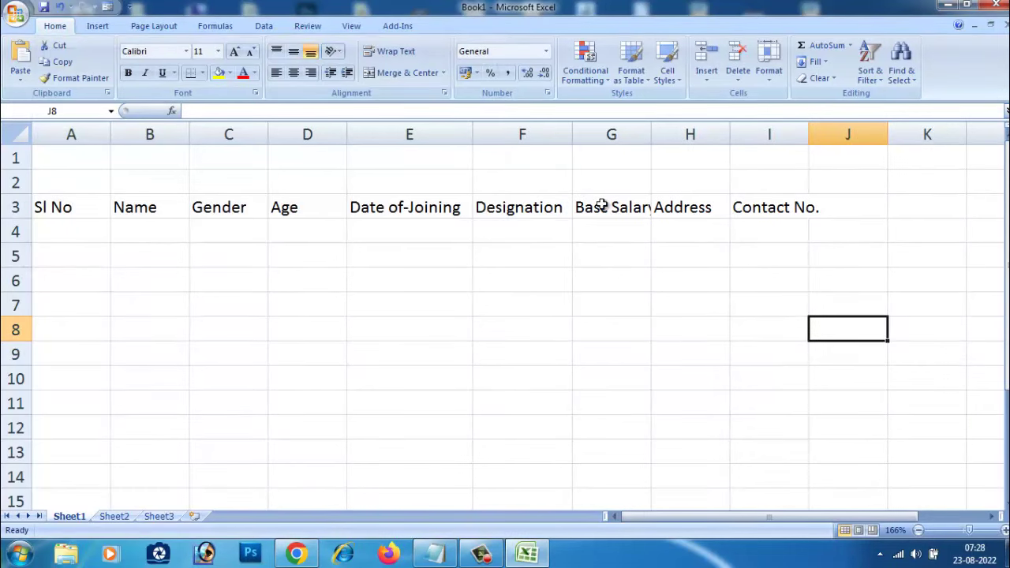
drag(650, 134, 662, 134)
double_click(821, 134)
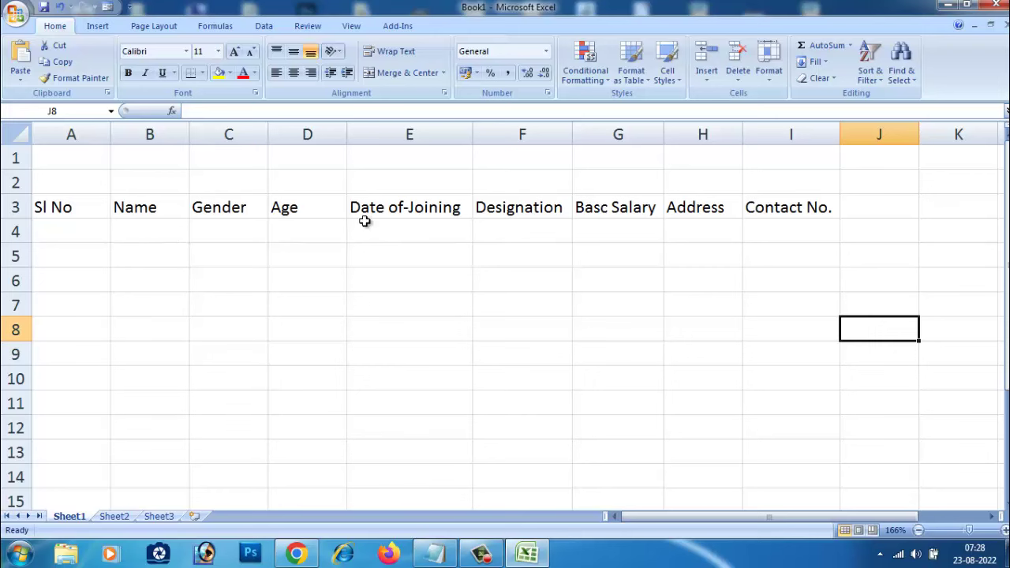
click(86, 223)
click(70, 182)
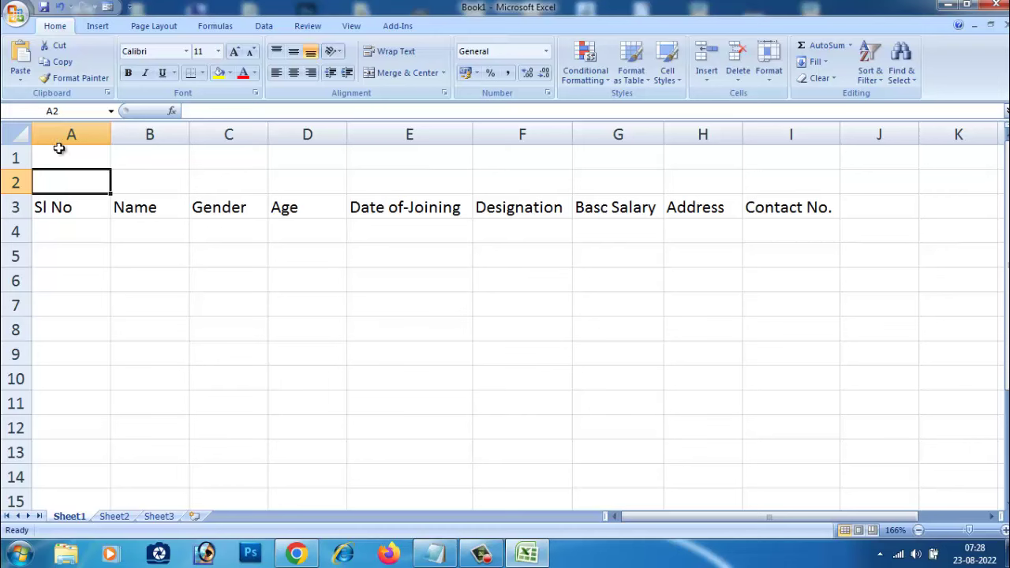
Step: Select A1:I2 and apply Merge & Center
drag(49, 157, 444, 176)
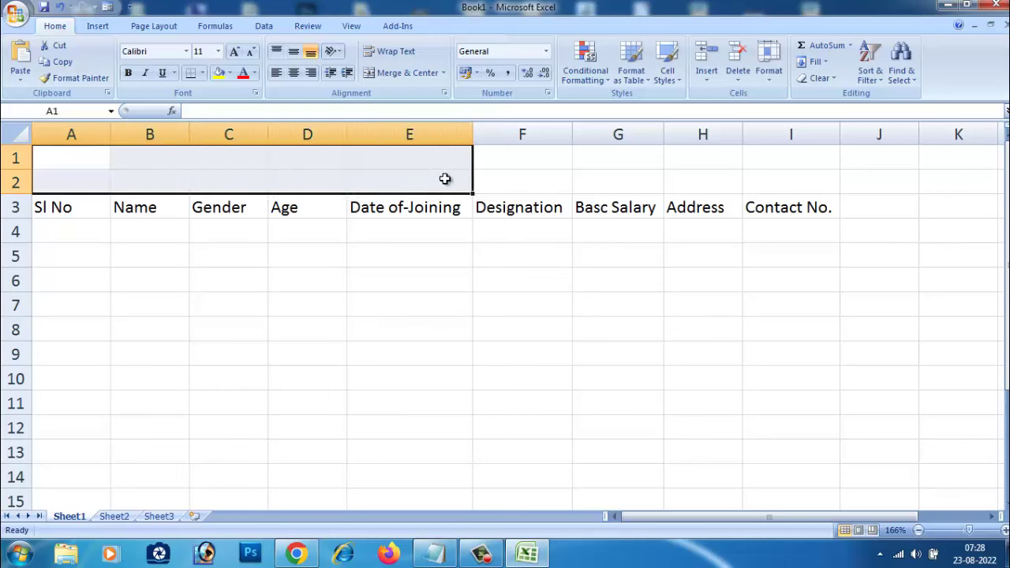
click(295, 281)
drag(79, 155, 795, 180)
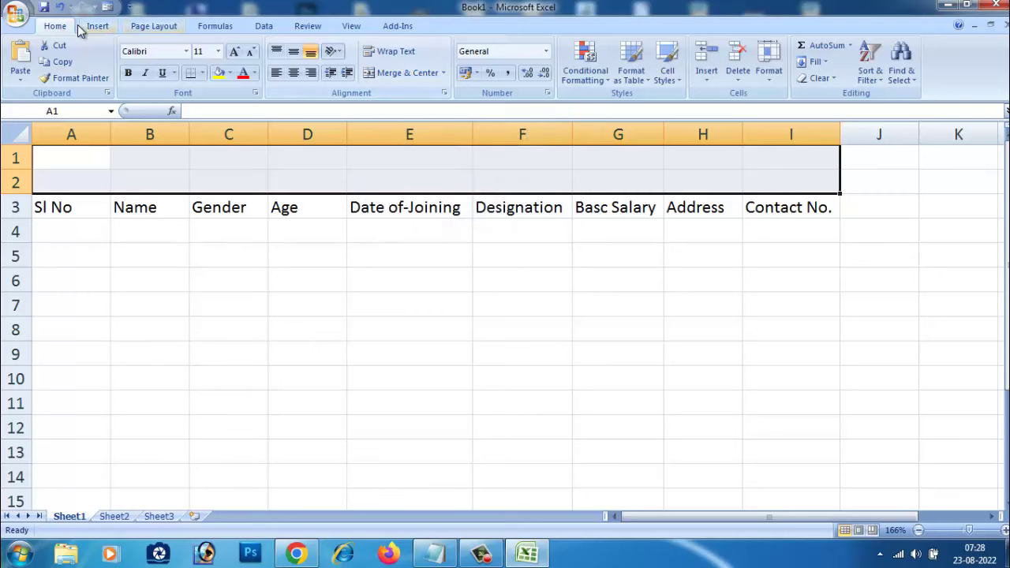
click(403, 73)
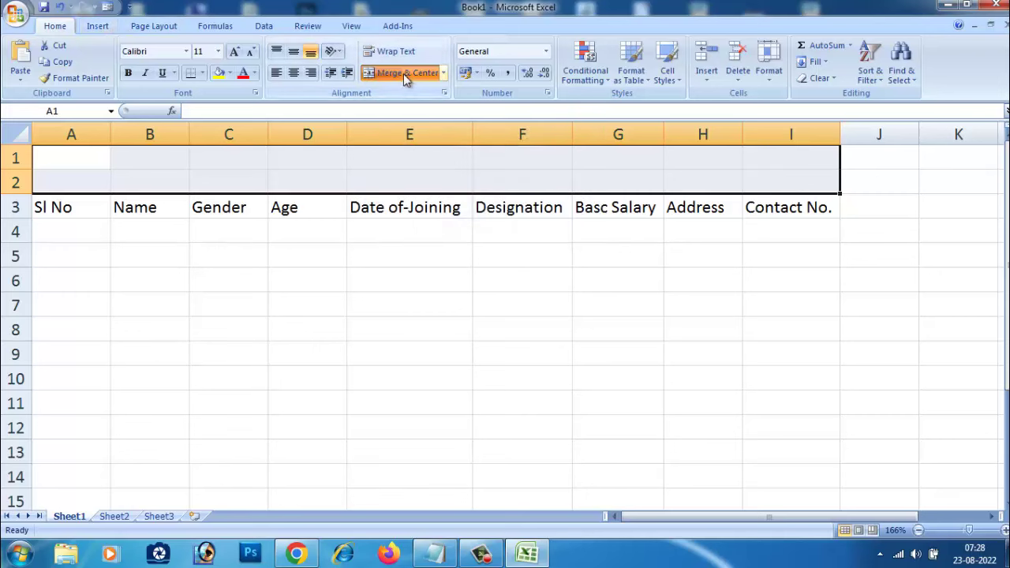
Step: Cut 'Employee Data' from the notes to use as the title text
double_click(455, 171)
click(435, 554)
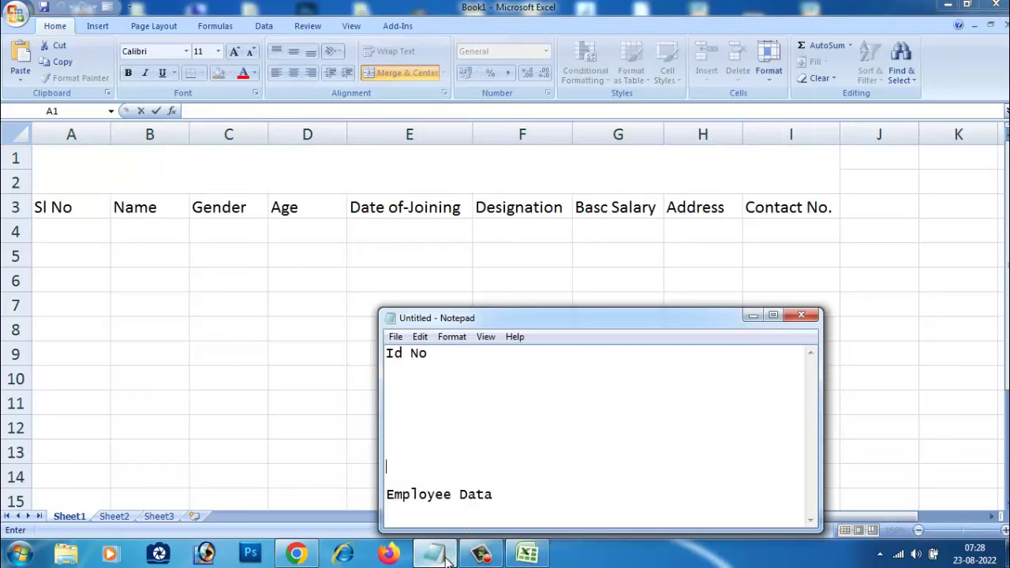
drag(524, 495, 351, 495)
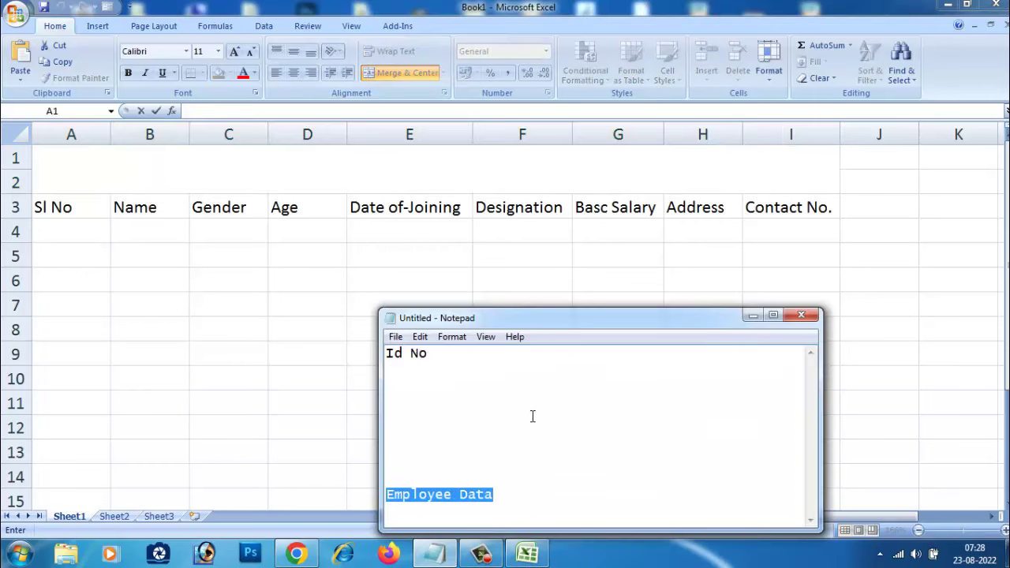
key(ctrl+x)
double_click(412, 161)
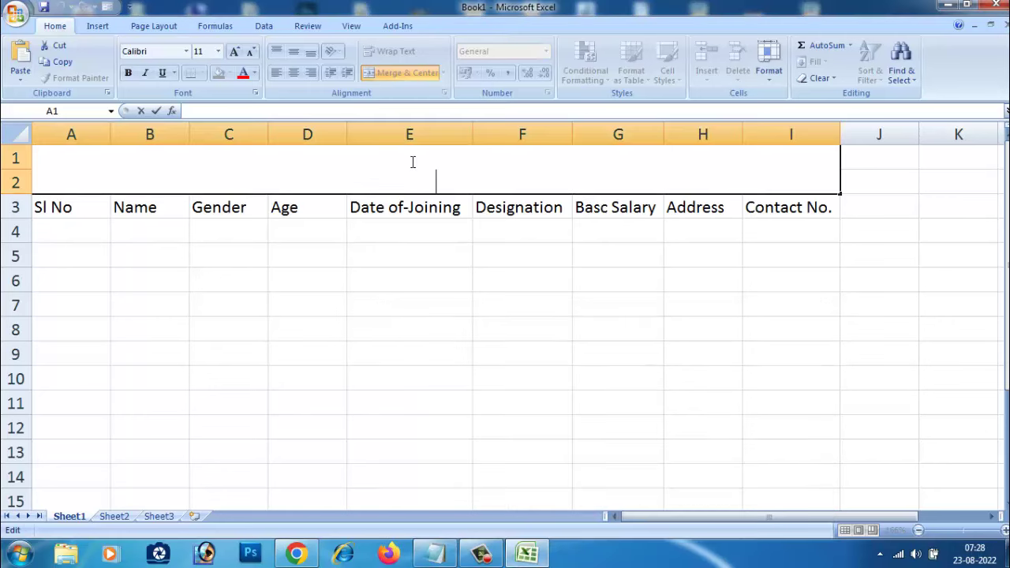
Step: Paste 'Employee Data' as the title and bring 'Id No' from the notes into B4
key(ctrl+v)
click(402, 275)
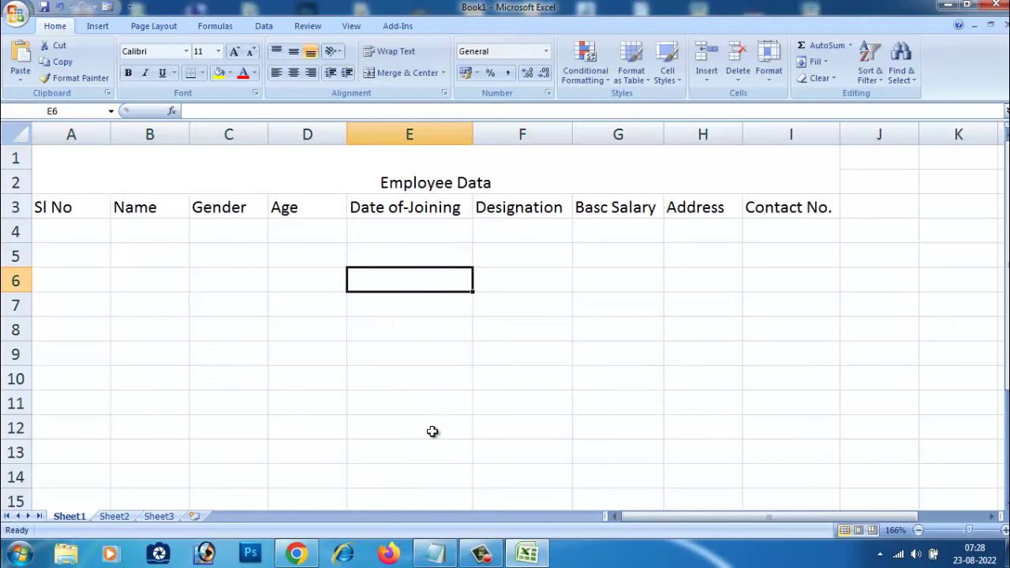
click(434, 554)
drag(446, 354, 366, 355)
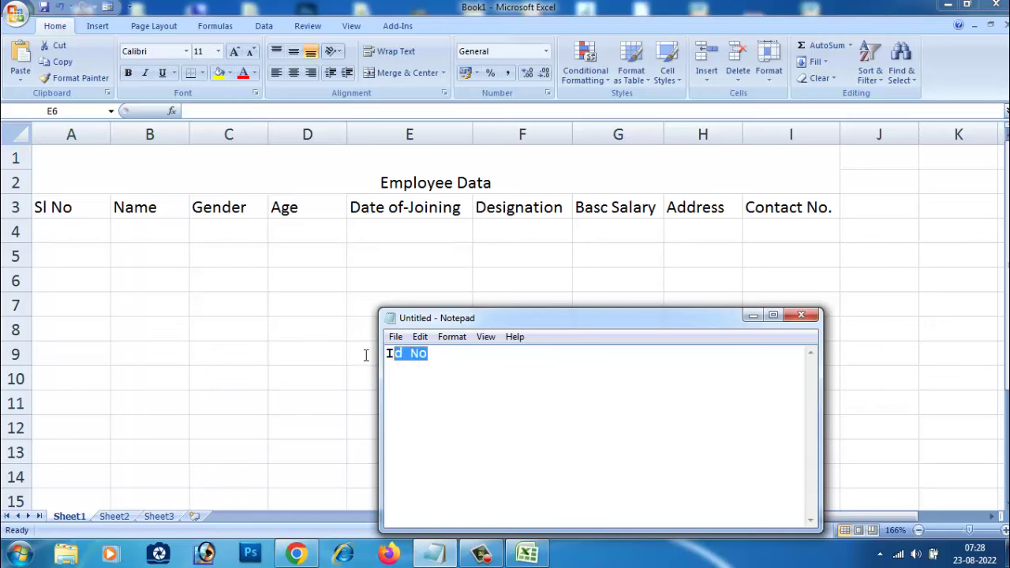
key(ctrl+x)
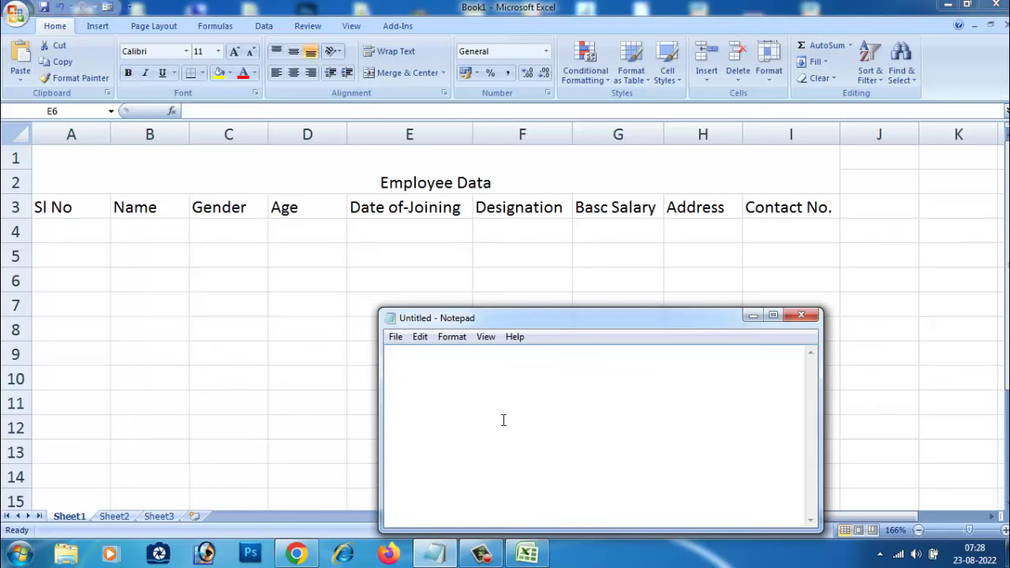
key(alt+Tab)
click(137, 235)
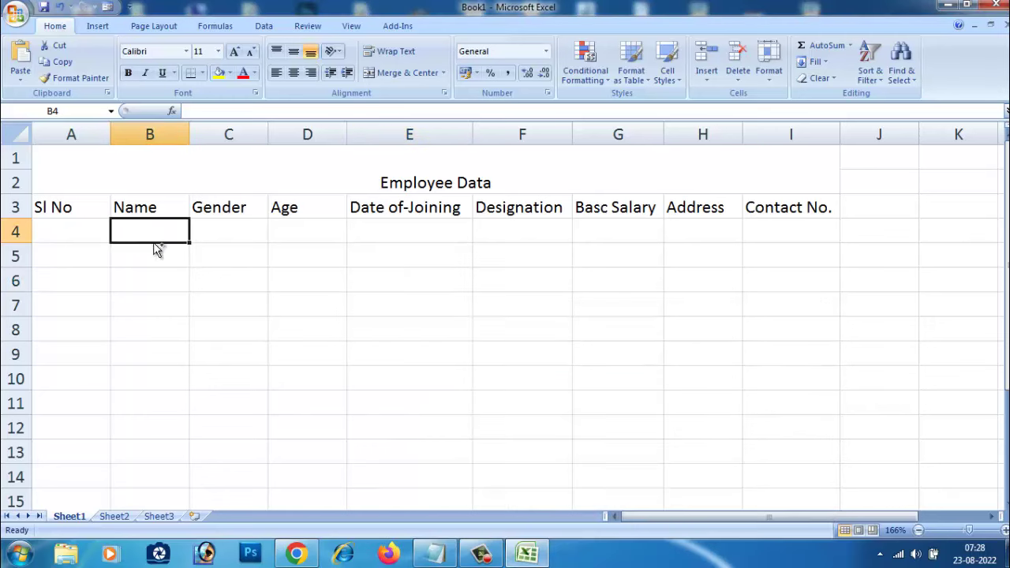
key(ctrl+v)
Step: Shift the headings Name through Contact No. one column right into C3:J3
click(175, 298)
drag(134, 208, 798, 208)
key(ctrl+c)
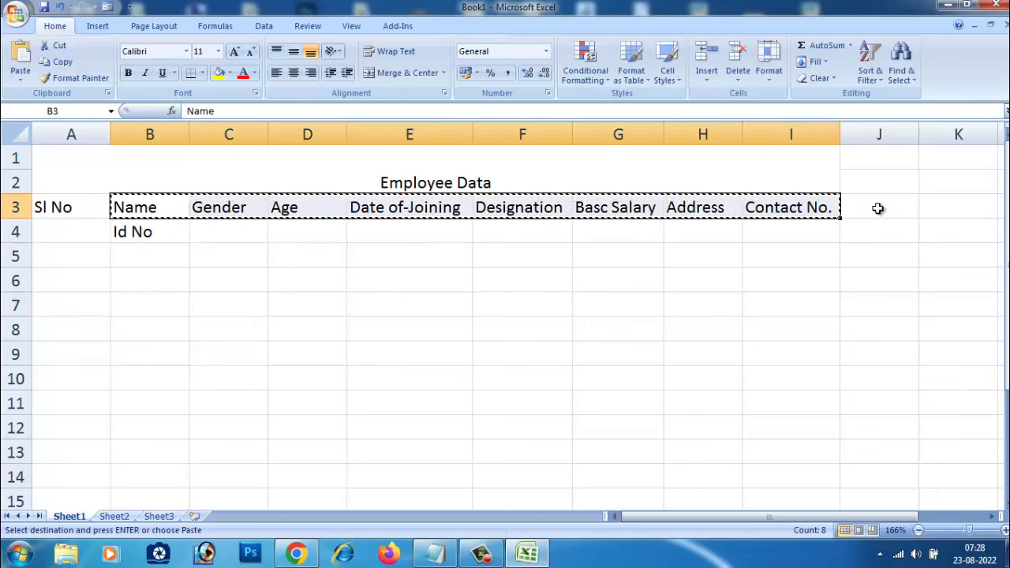
drag(883, 207, 228, 205)
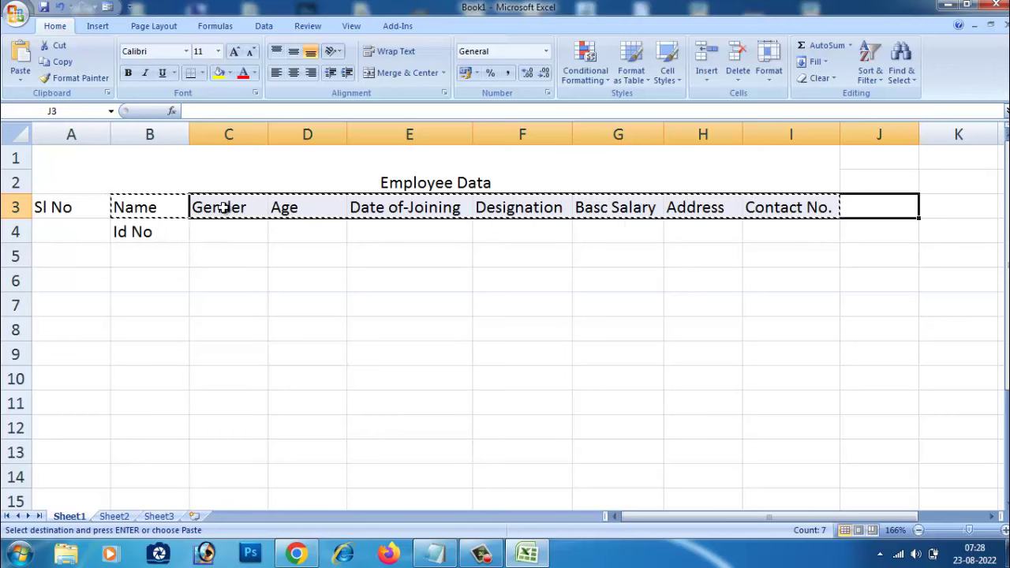
key(Return)
click(244, 276)
Step: Clear Id No from B4 and enter 'Id No' as the B3 heading
click(161, 236)
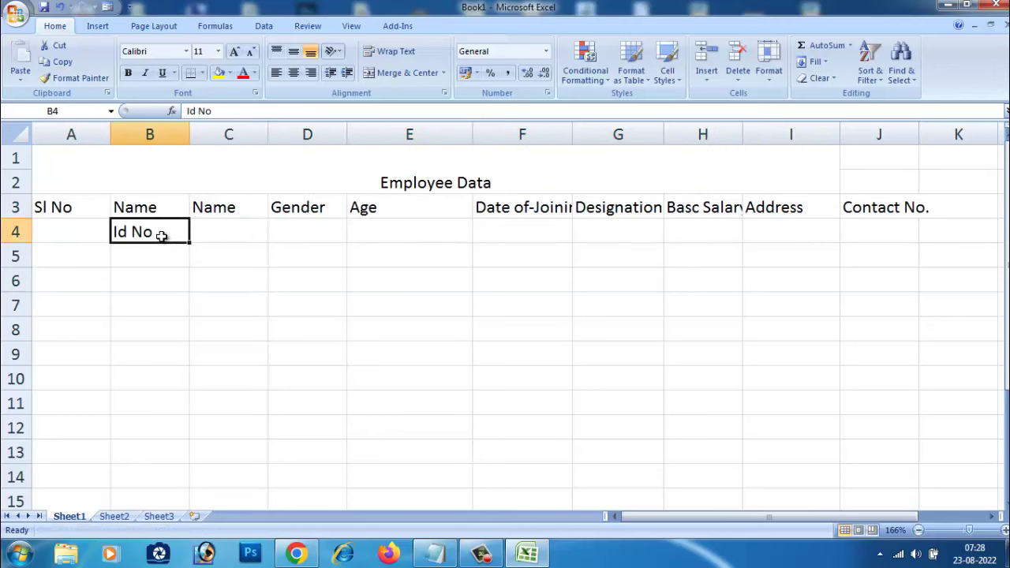
double_click(173, 233)
drag(175, 233, 59, 228)
key(BackSpace)
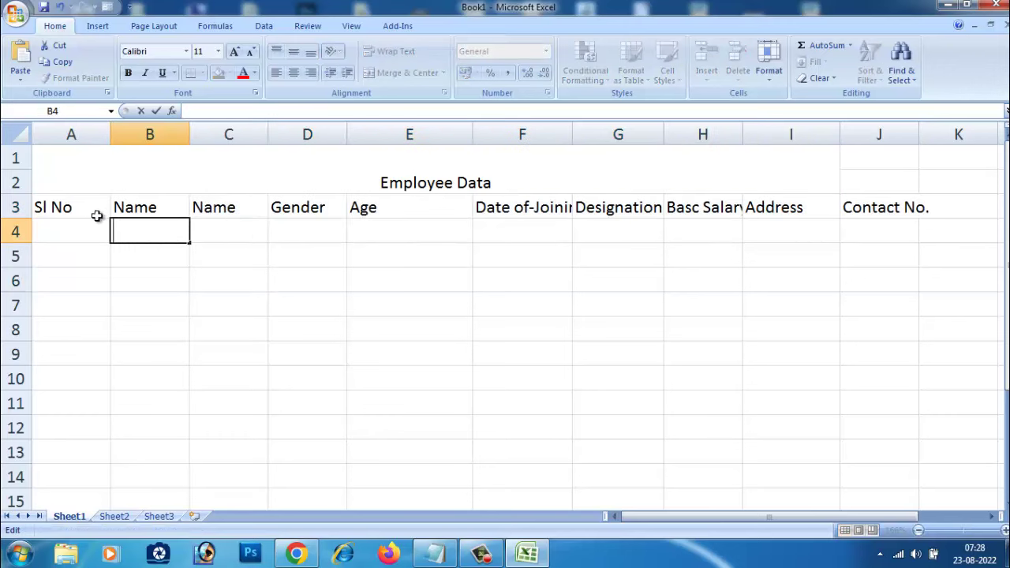
click(154, 209)
double_click(153, 209)
double_click(142, 208)
text(Id No)
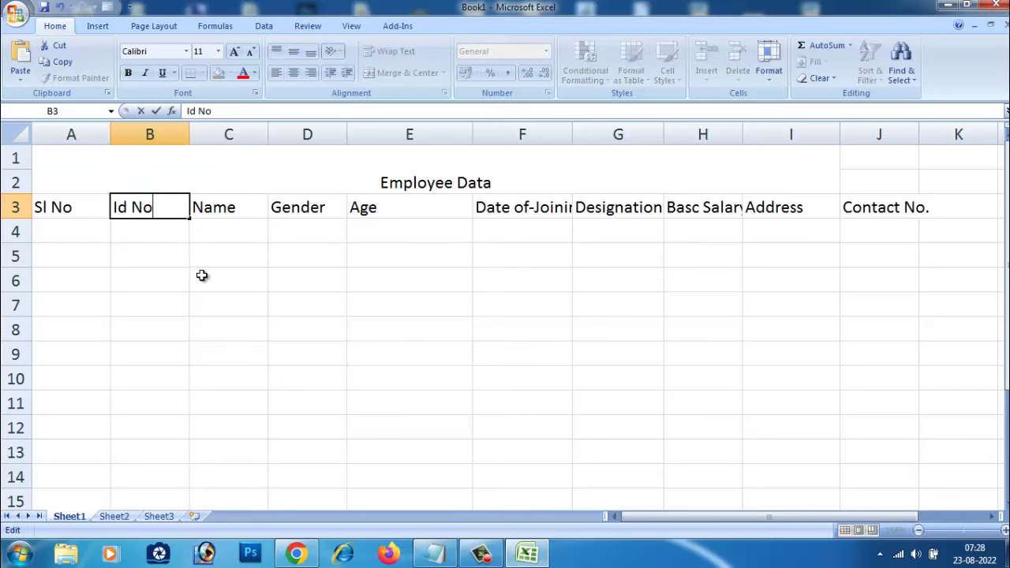
click(198, 277)
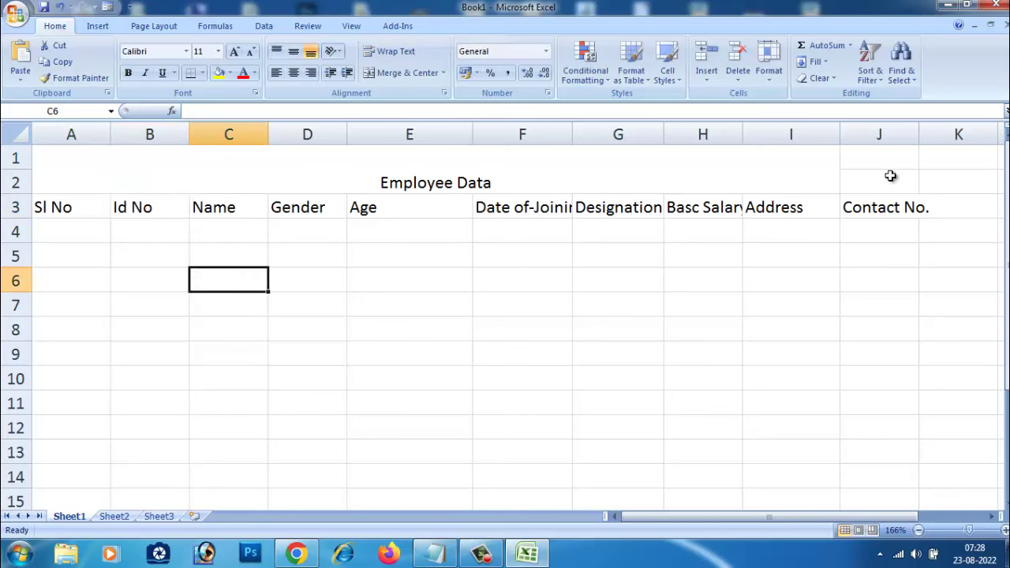
Step: Re-merge the title across A1:J2 and dismiss the script error popup
drag(689, 173, 881, 169)
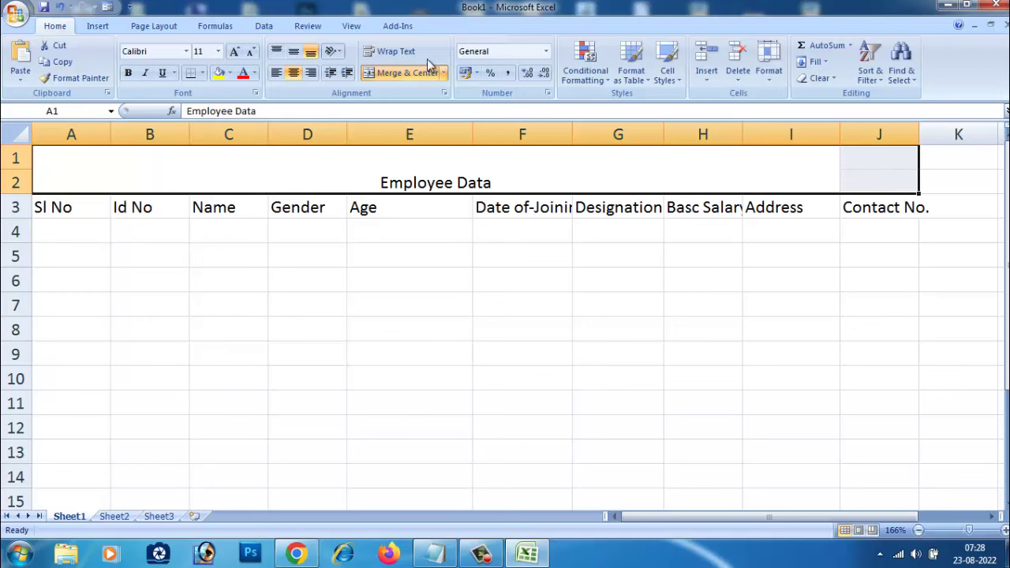
click(400, 73)
click(696, 302)
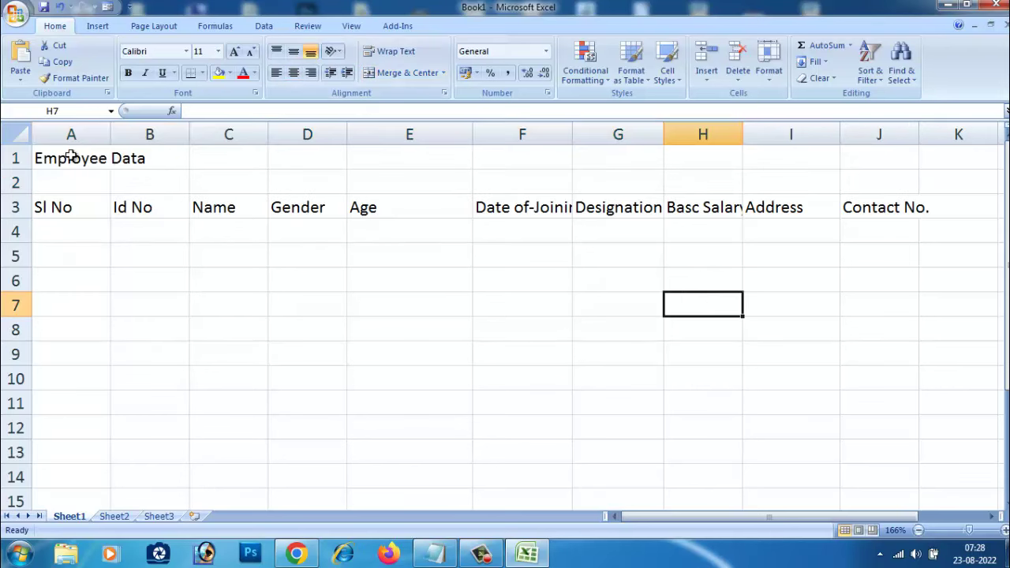
drag(71, 155, 859, 177)
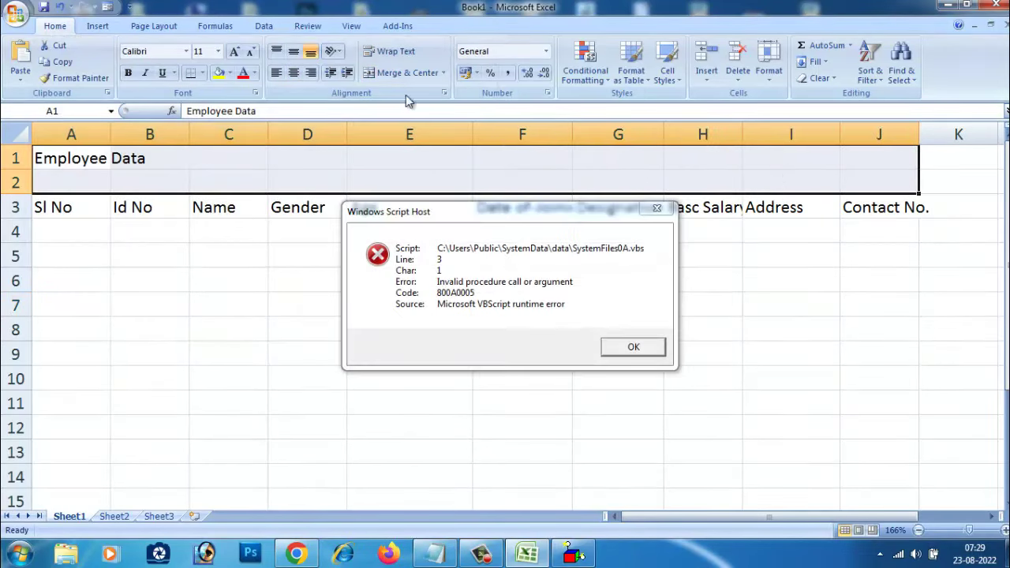
click(402, 75)
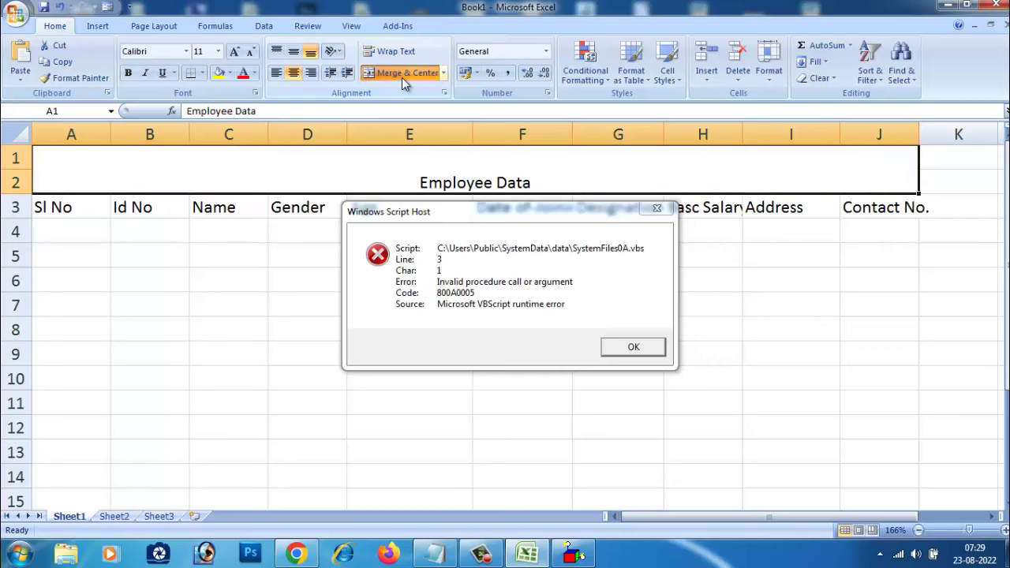
click(656, 211)
click(738, 307)
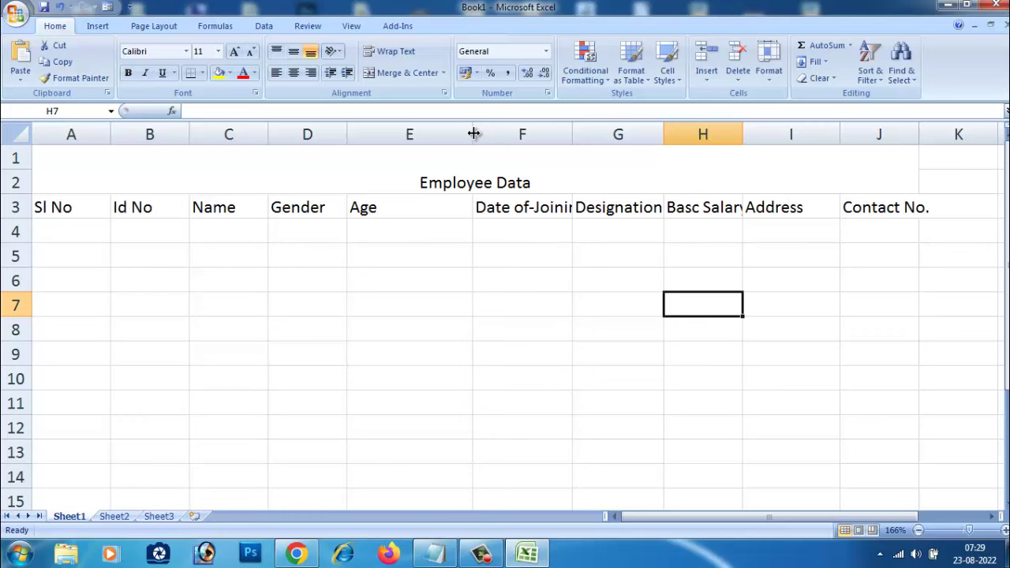
Step: Narrow columns E, D, C and A, and widen column J to fit Contact No
drag(473, 134, 335, 136)
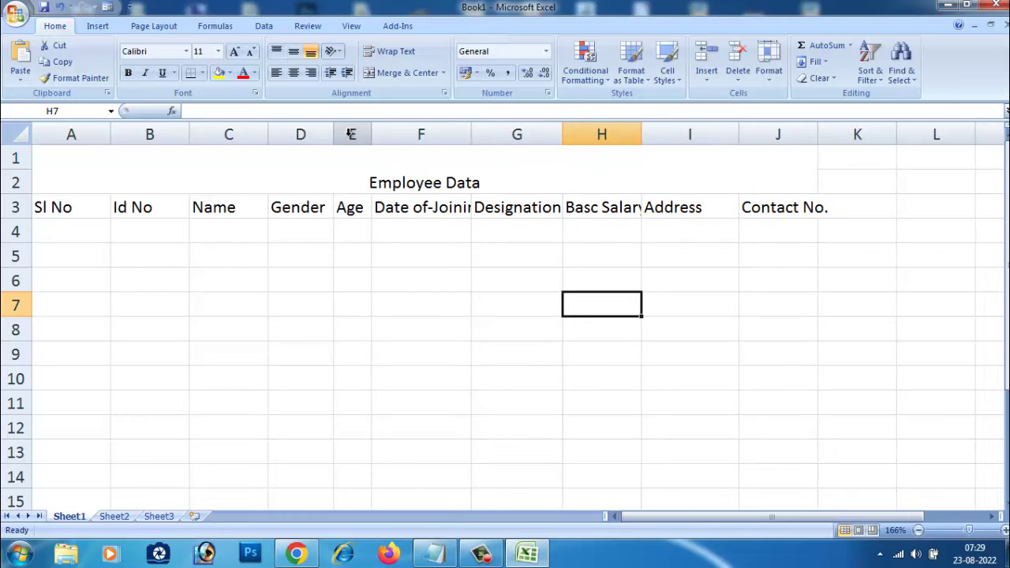
drag(268, 134, 159, 131)
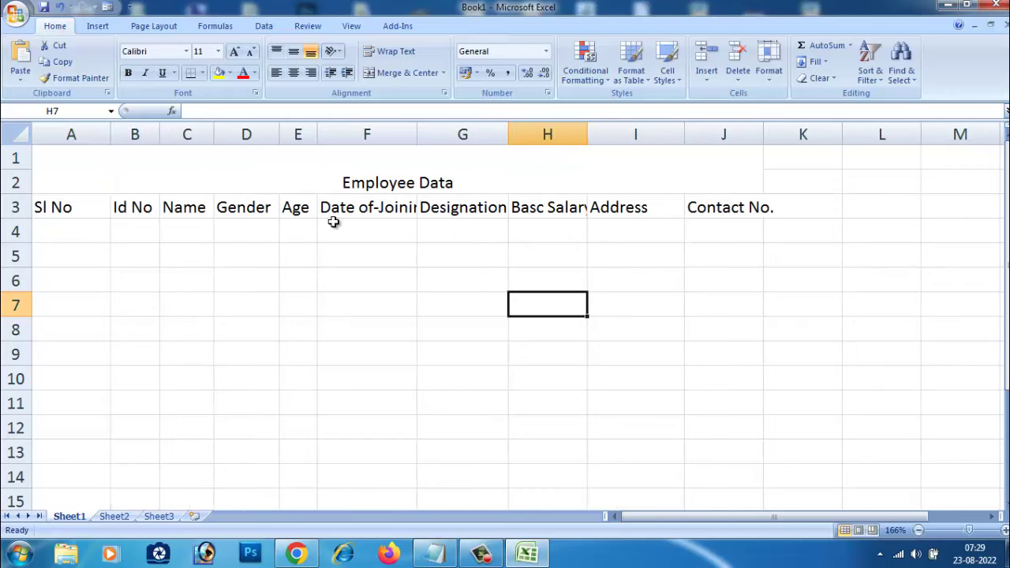
double_click(111, 135)
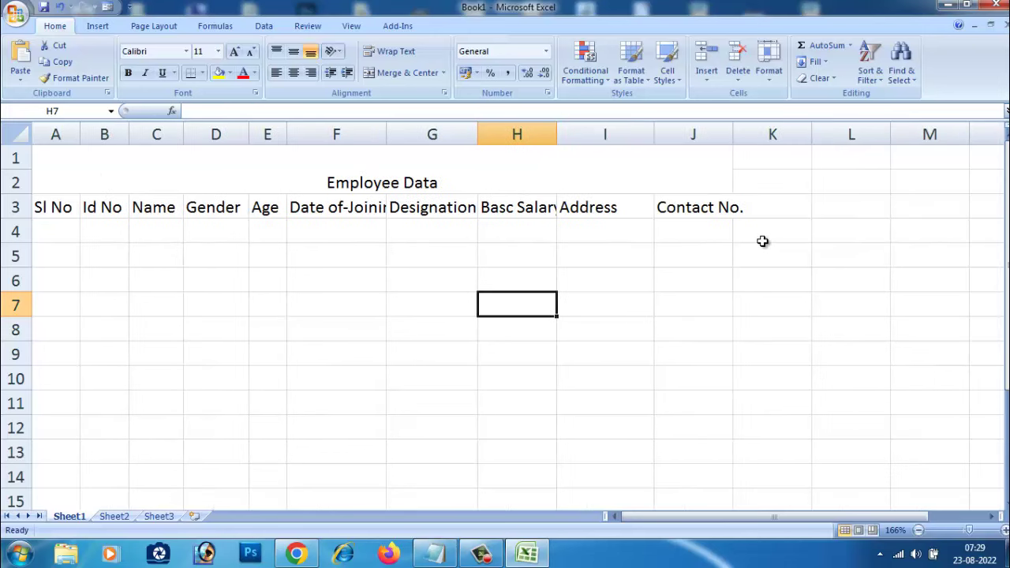
click(710, 206)
click(717, 251)
double_click(736, 140)
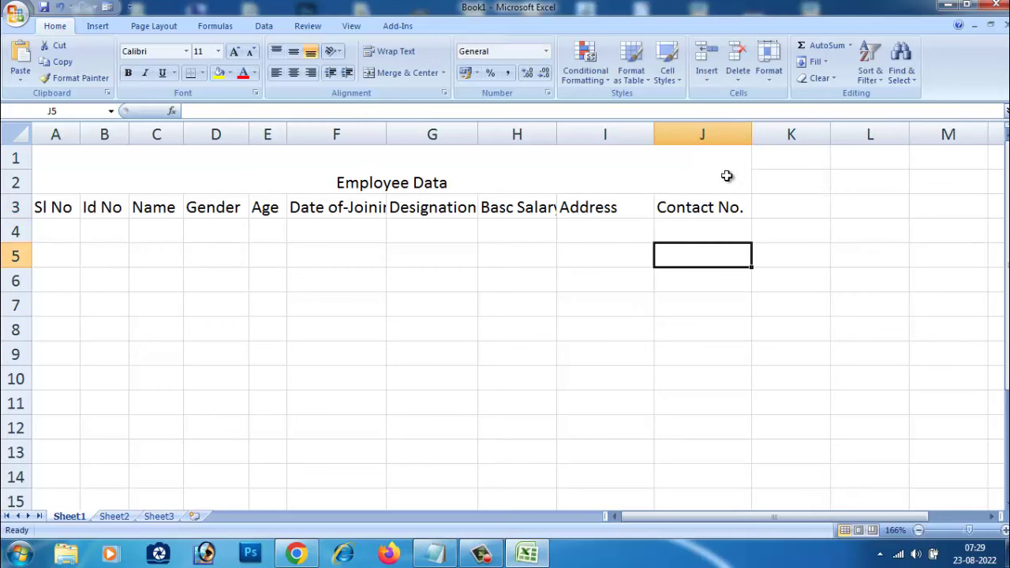
click(713, 321)
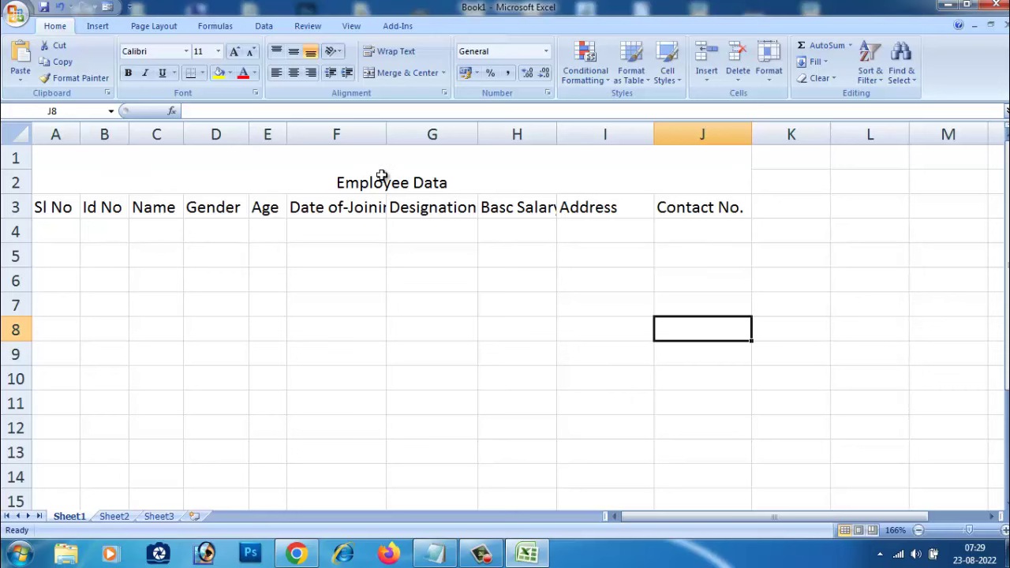
drag(56, 165, 500, 201)
Step: Give the merged Employee Data title cell a yellow fill
click(489, 268)
click(79, 156)
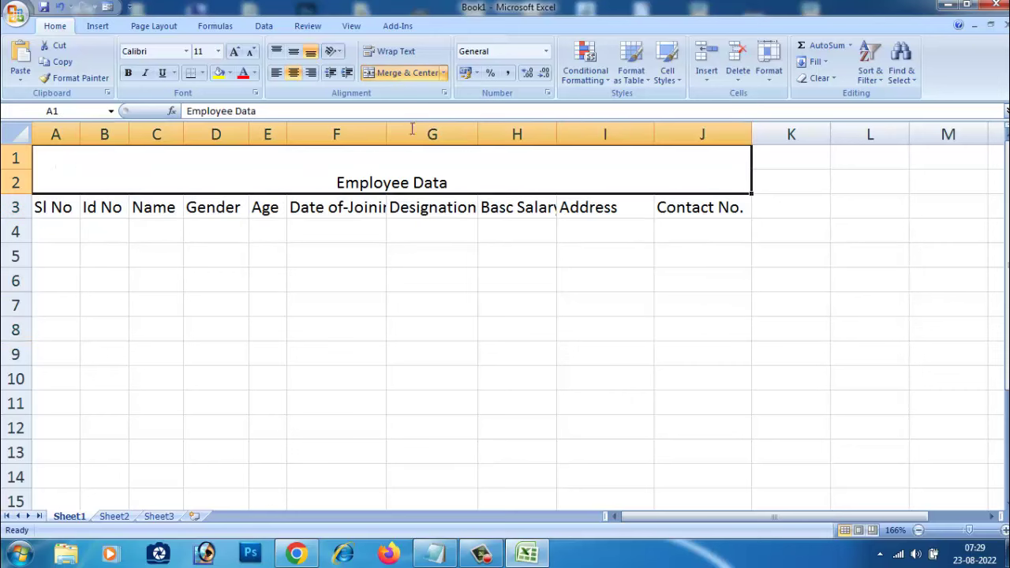
click(242, 74)
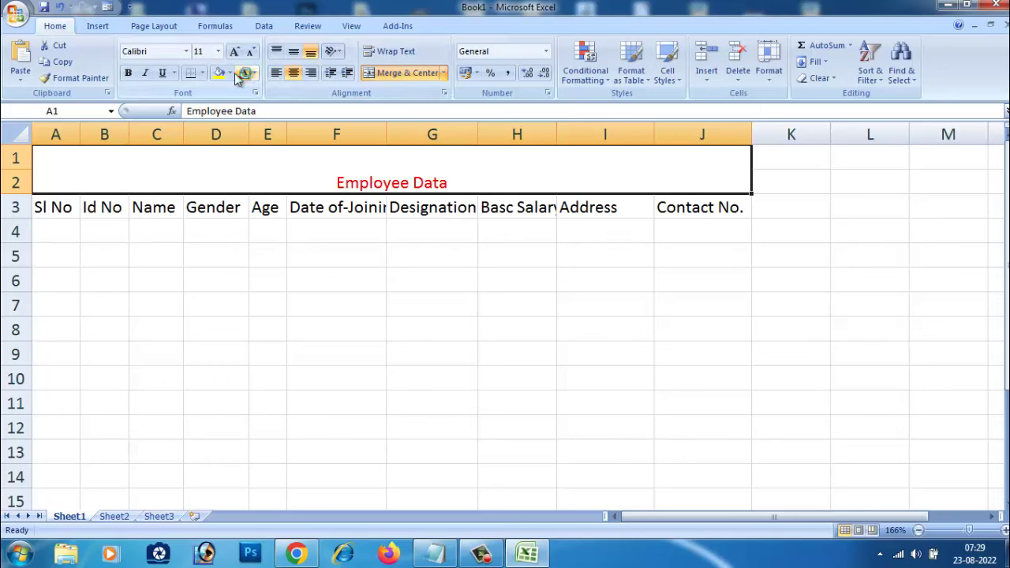
click(230, 73)
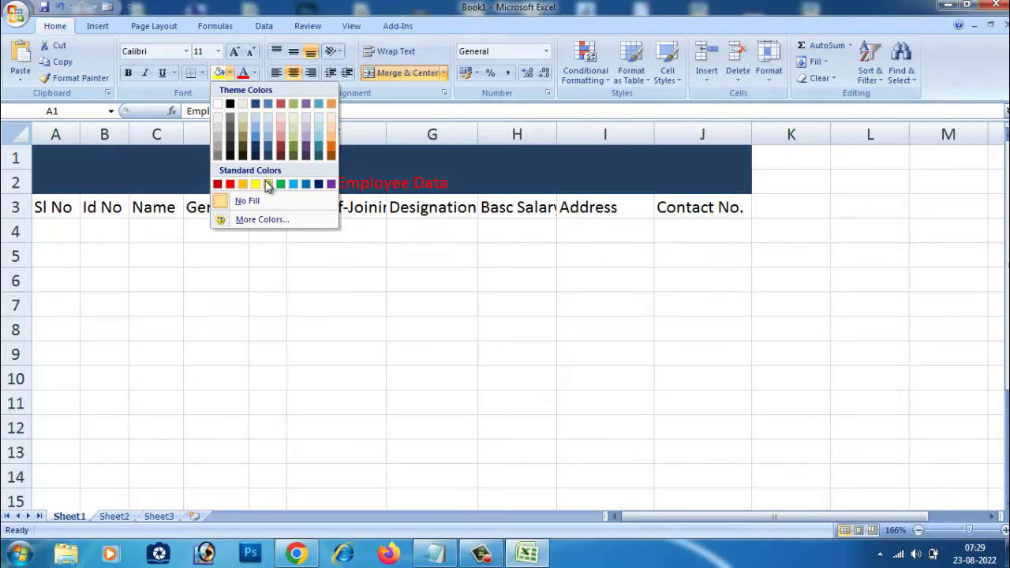
click(255, 183)
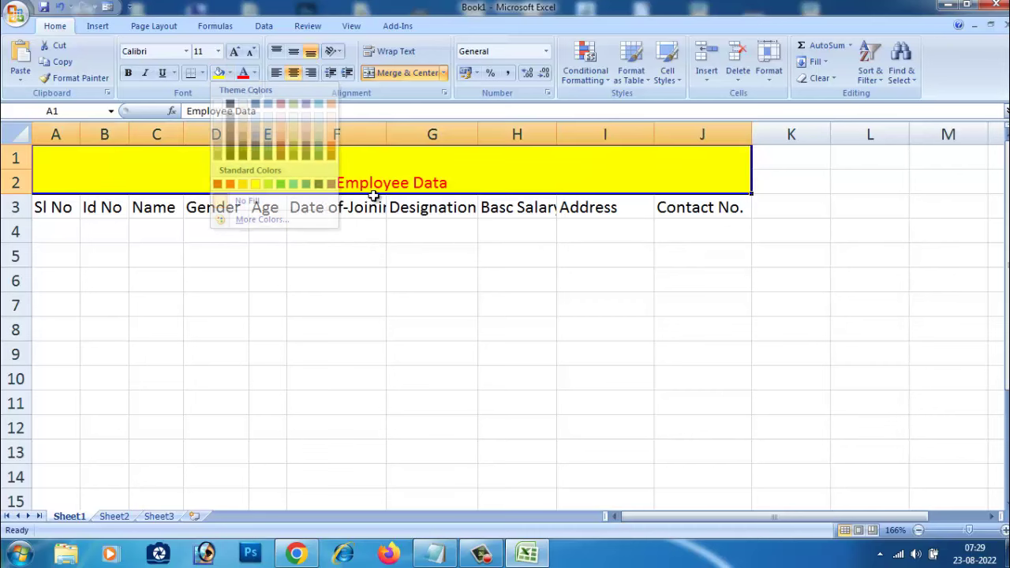
Step: Enlarge the title text to 24 point with Increase Font Size
double_click(448, 183)
drag(451, 184, 249, 180)
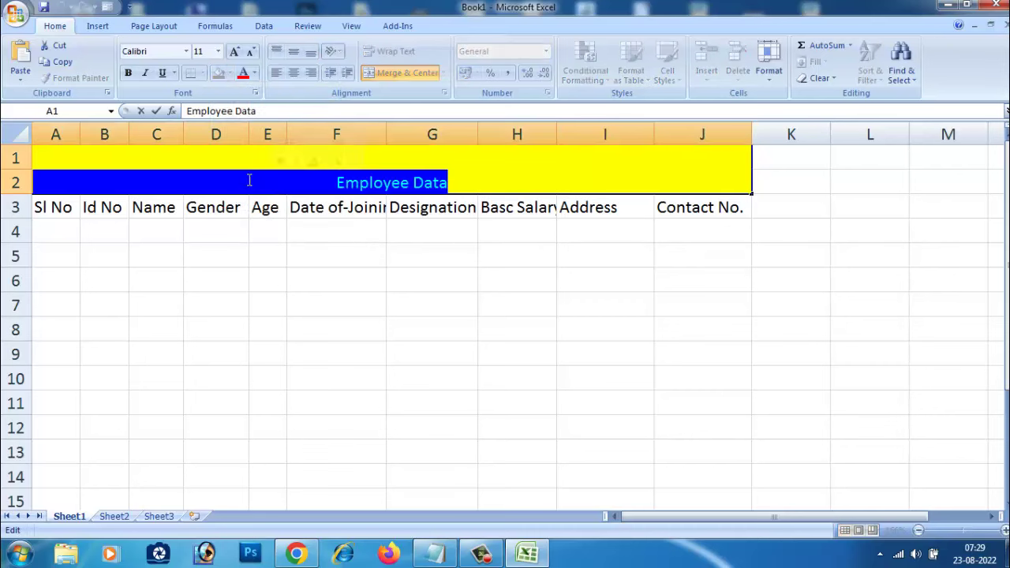
click(234, 52)
click(234, 52)
click(233, 52)
click(233, 52)
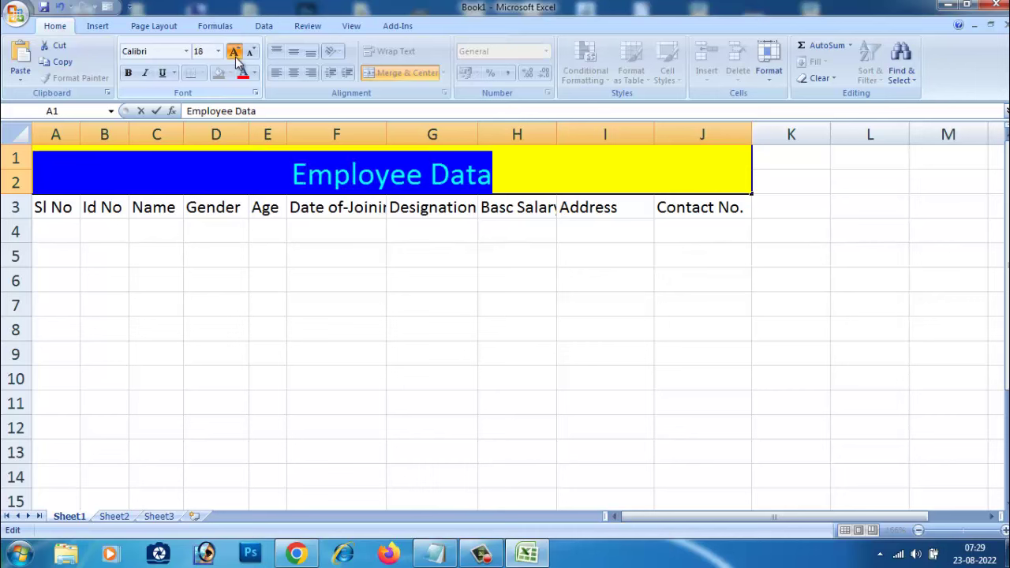
click(234, 52)
click(233, 52)
click(356, 284)
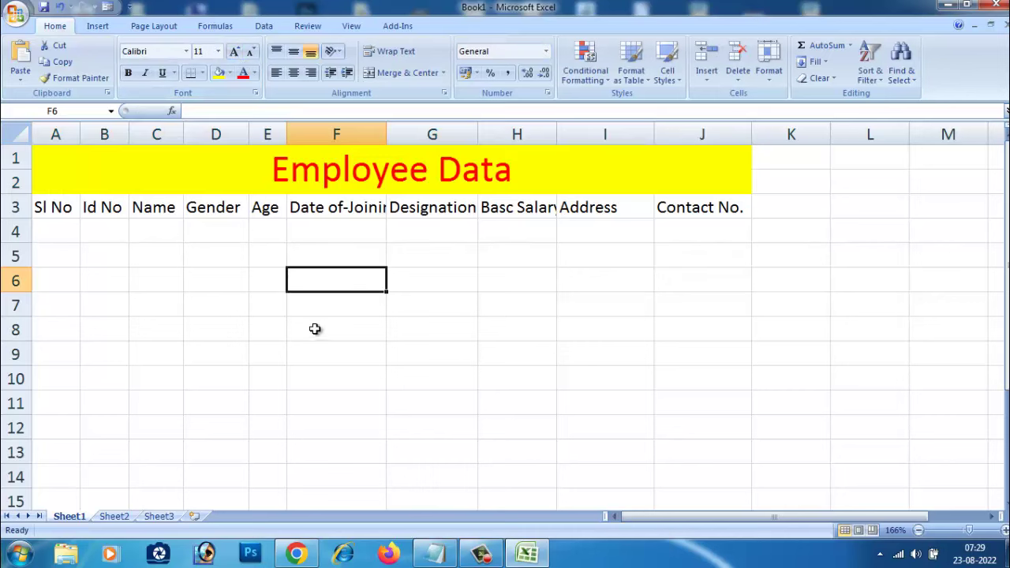
Step: Set the title text colour back to black (Automatic)
click(493, 188)
double_click(513, 174)
drag(512, 173, 265, 170)
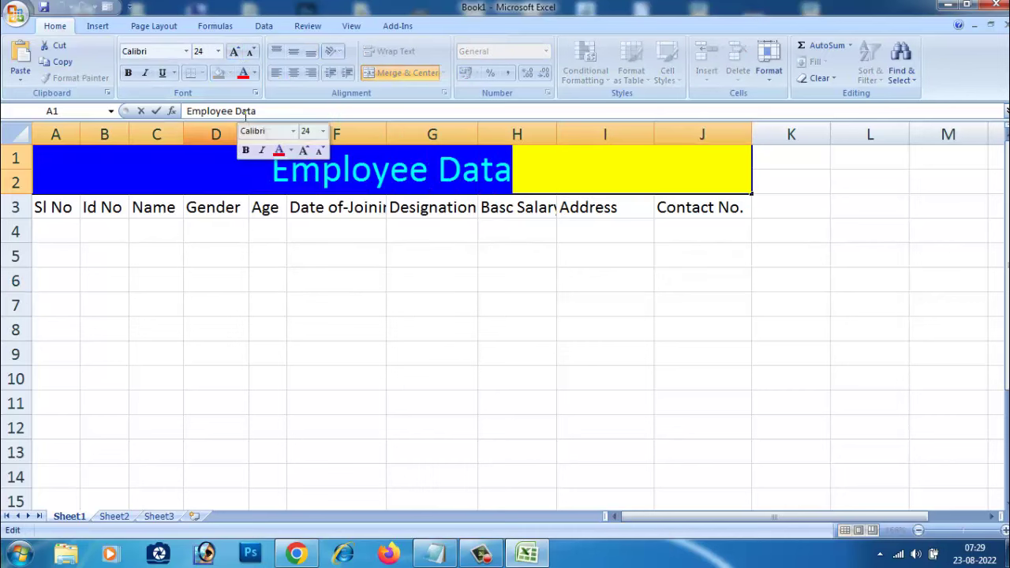
click(254, 73)
click(378, 272)
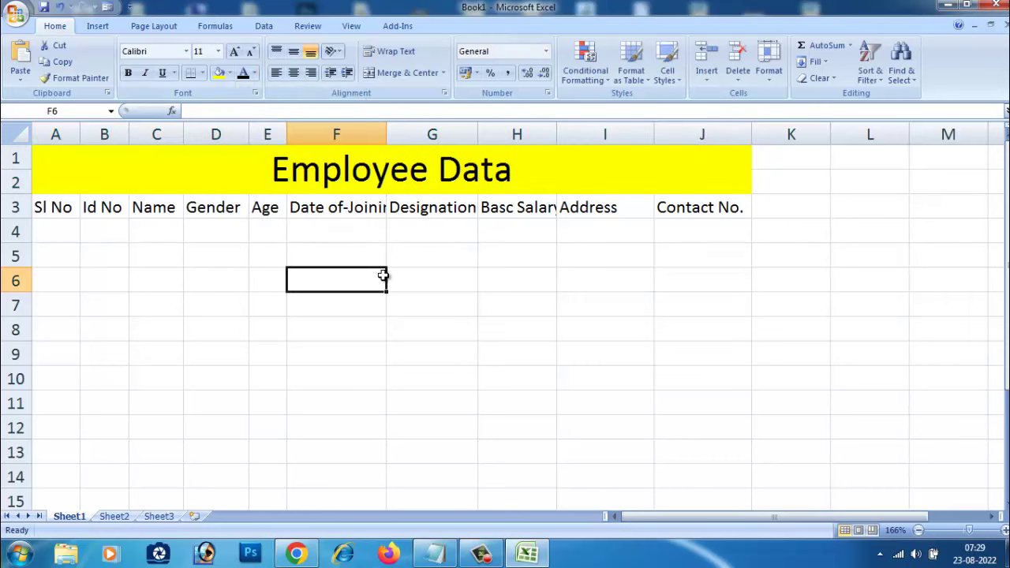
drag(60, 212, 683, 207)
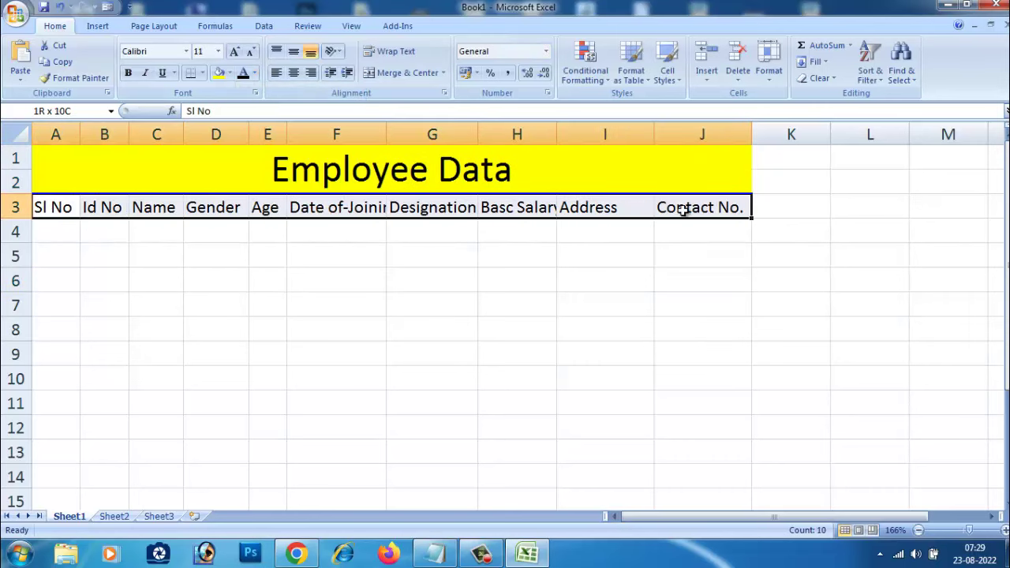
Step: Apply a green fill to the header row A3:J3 from the Fill Color palette
click(230, 73)
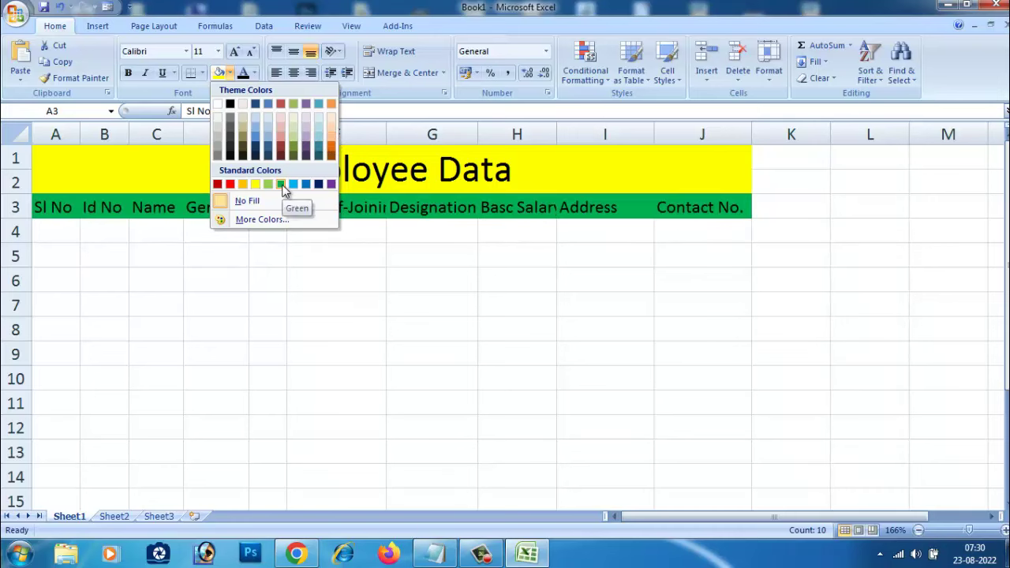
click(268, 184)
click(320, 346)
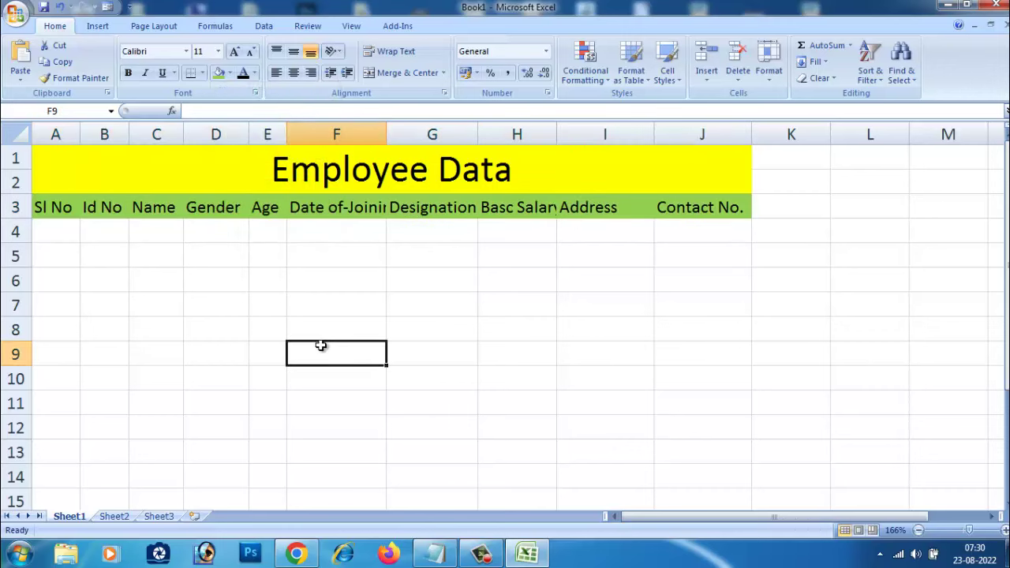
drag(43, 209, 685, 214)
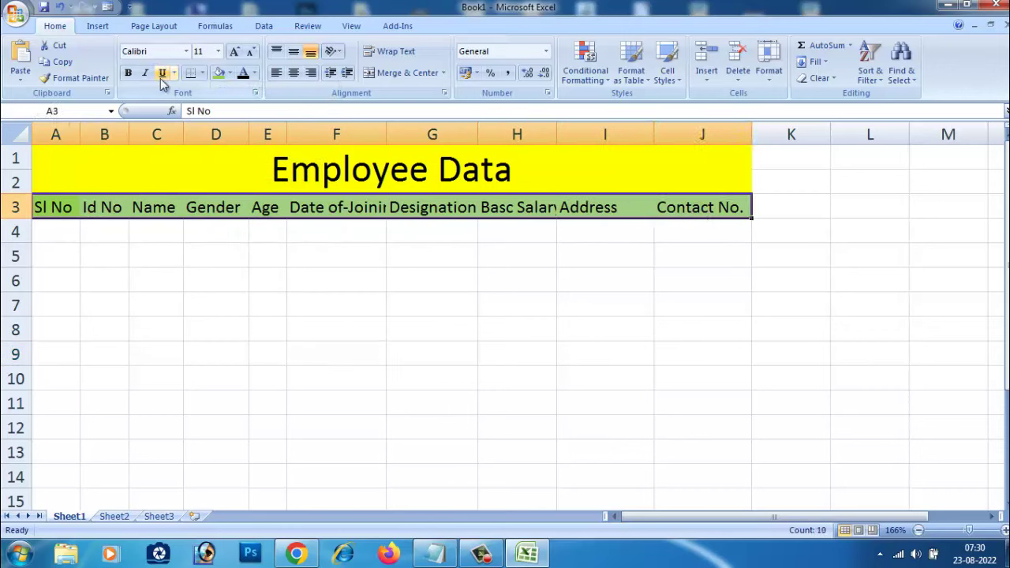
click(233, 262)
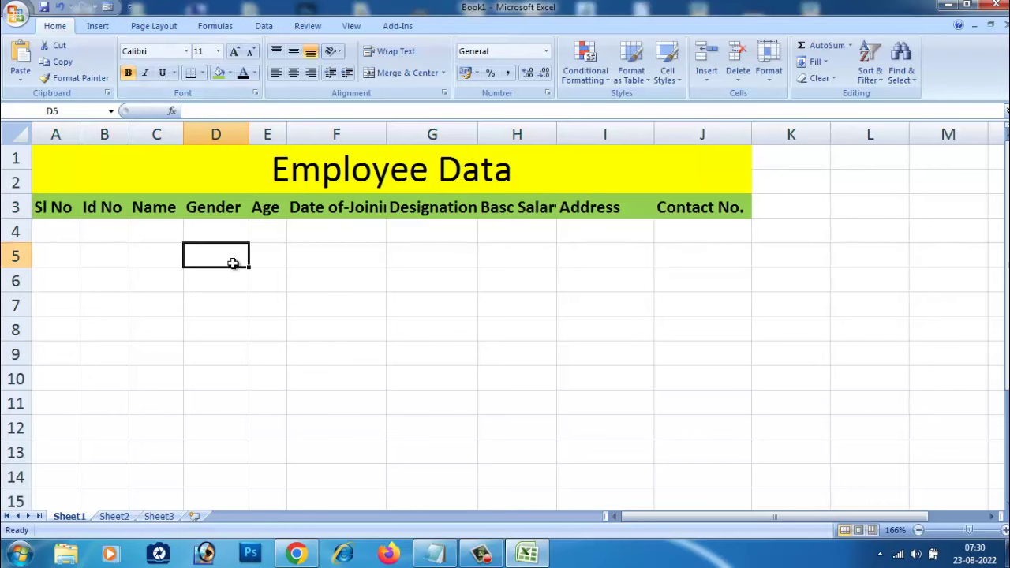
click(51, 157)
Step: Put borders on every cell of the table area A1:J14
drag(50, 157, 613, 475)
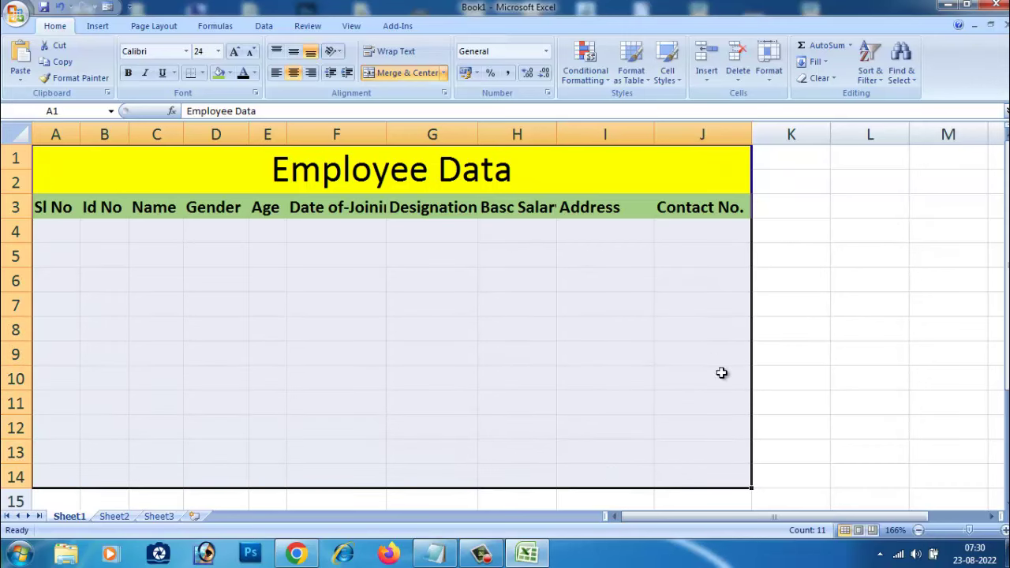
click(202, 73)
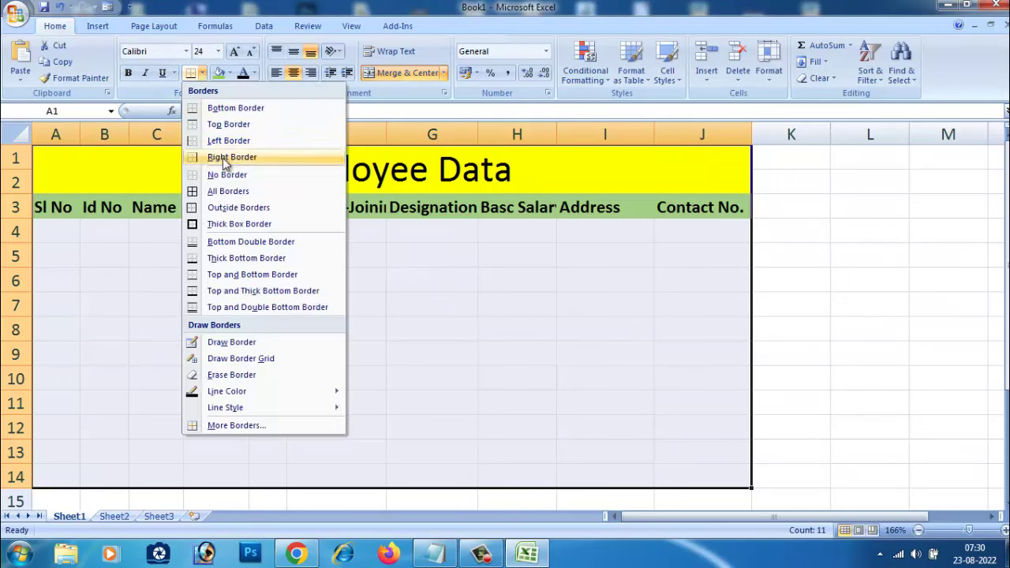
click(585, 359)
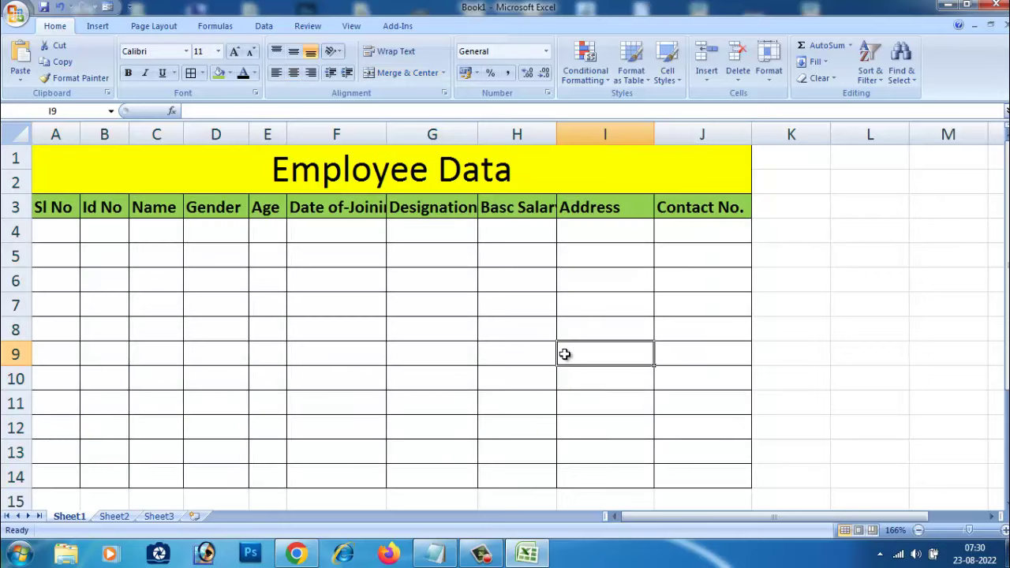
Step: Widen columns C and D so the Name and Gender headers fit
drag(183, 132, 194, 132)
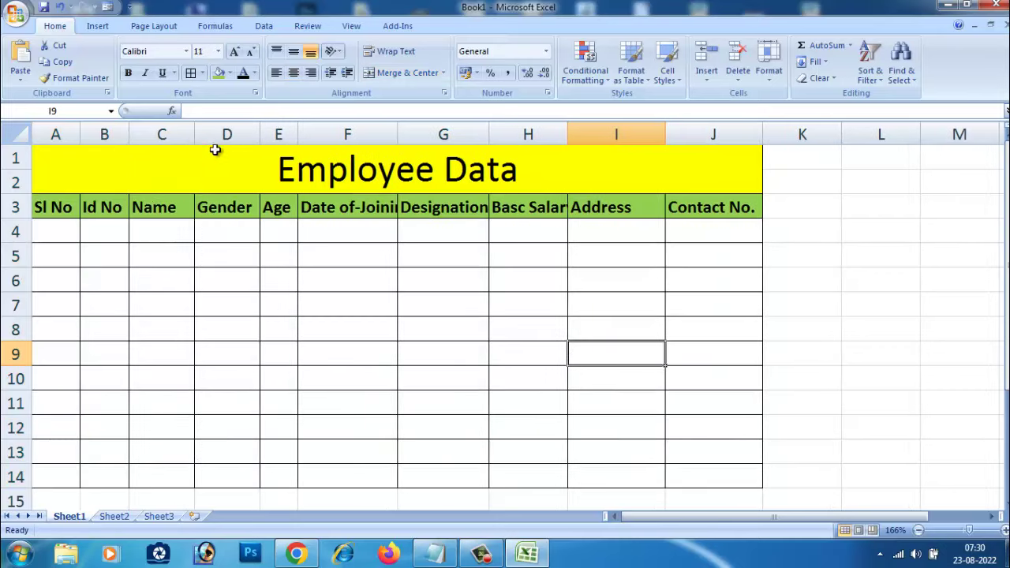
drag(261, 133, 272, 133)
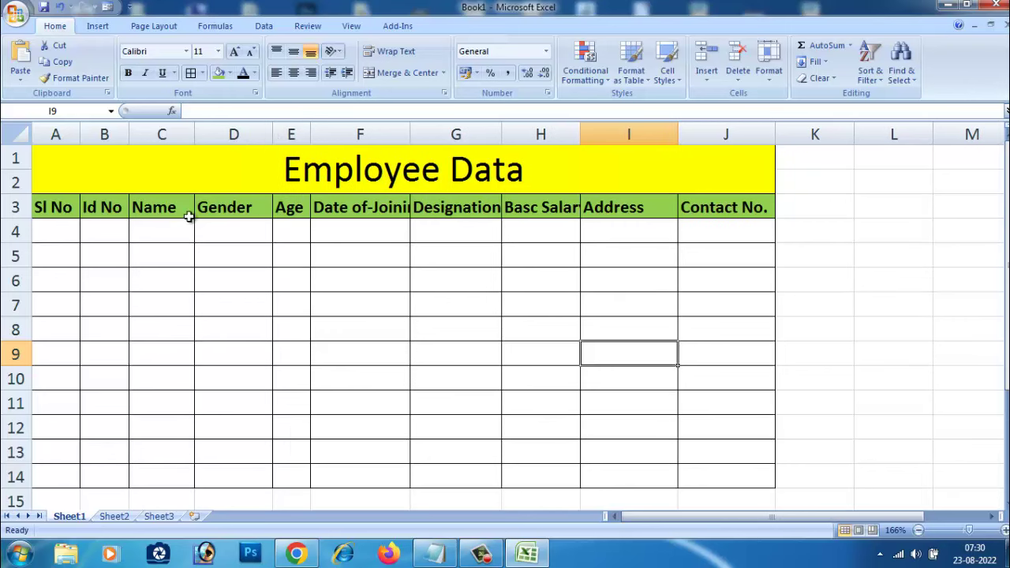
drag(196, 134, 203, 134)
drag(129, 134, 132, 135)
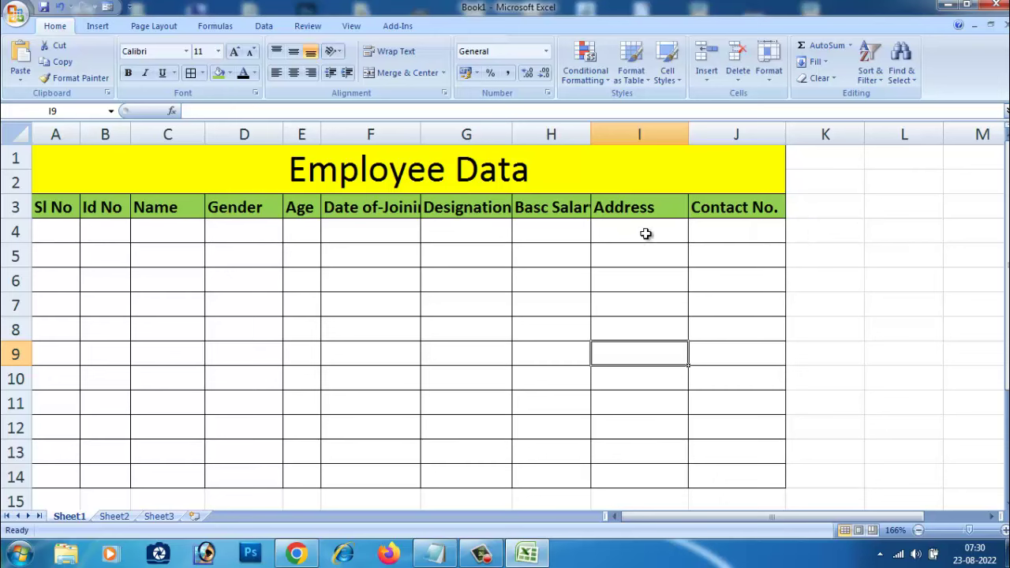
click(57, 231)
text(JADjd)
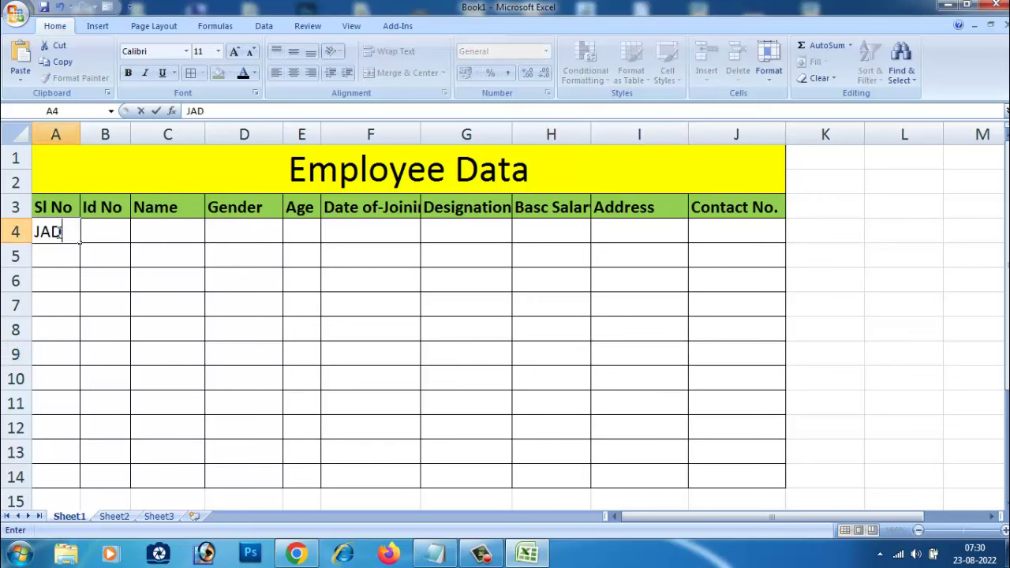
key(BackSpace)
key(BackSpace)
key(BackSpace)
key(BackSpace)
key(BackSpace)
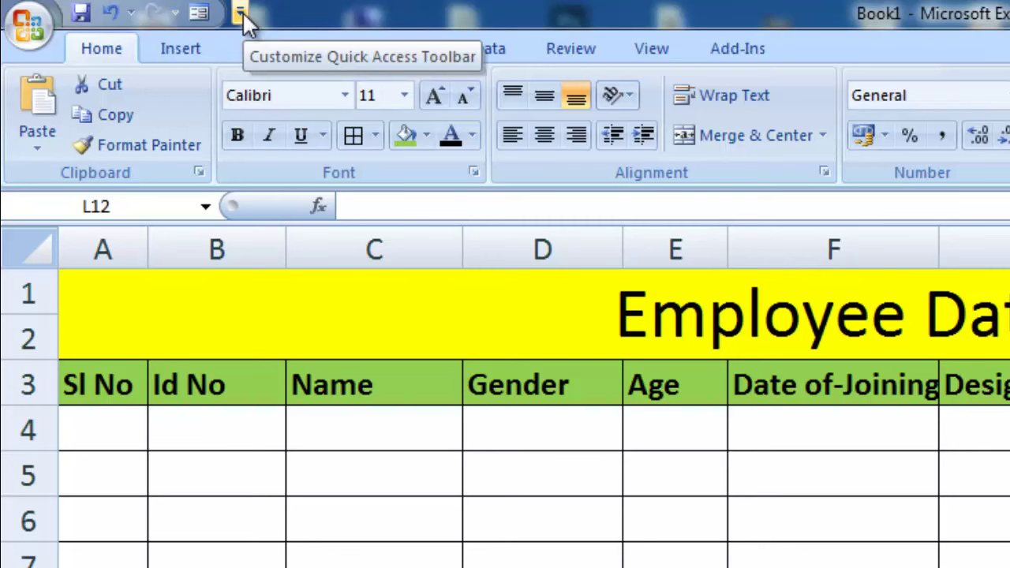
Step: Open the Quick Access Toolbar's More Commands settings showing All Commands
click(239, 13)
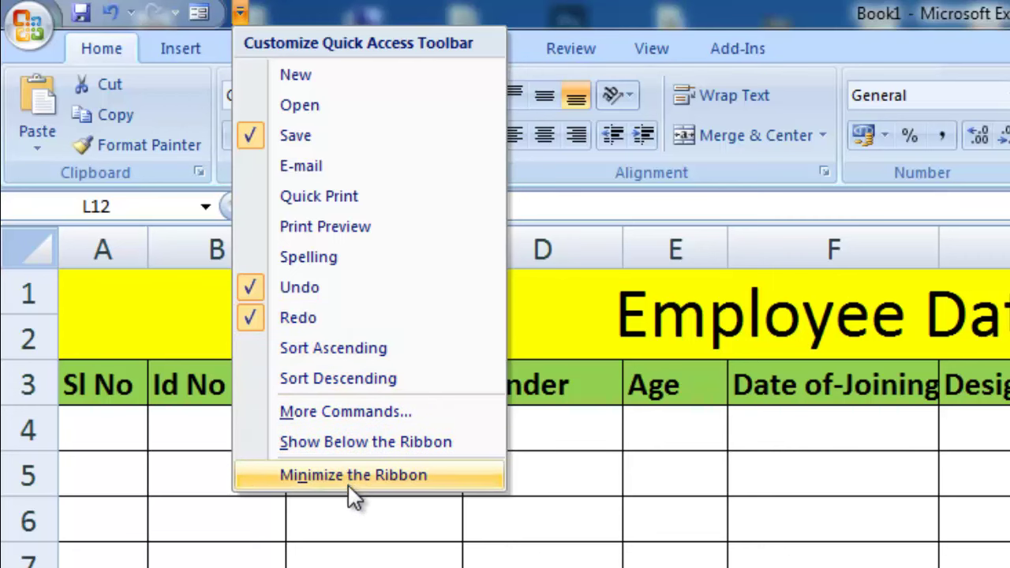
click(343, 416)
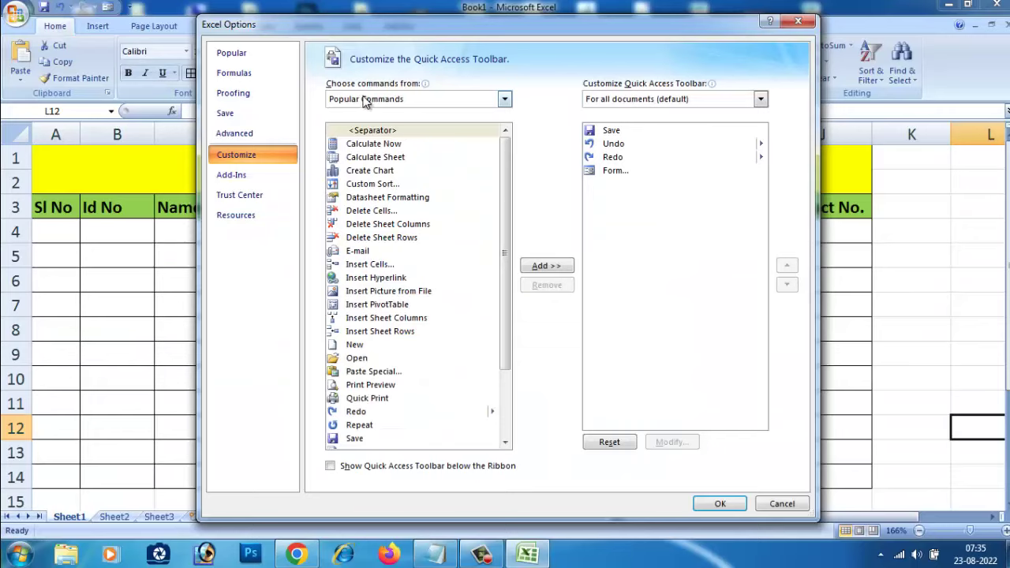
click(392, 101)
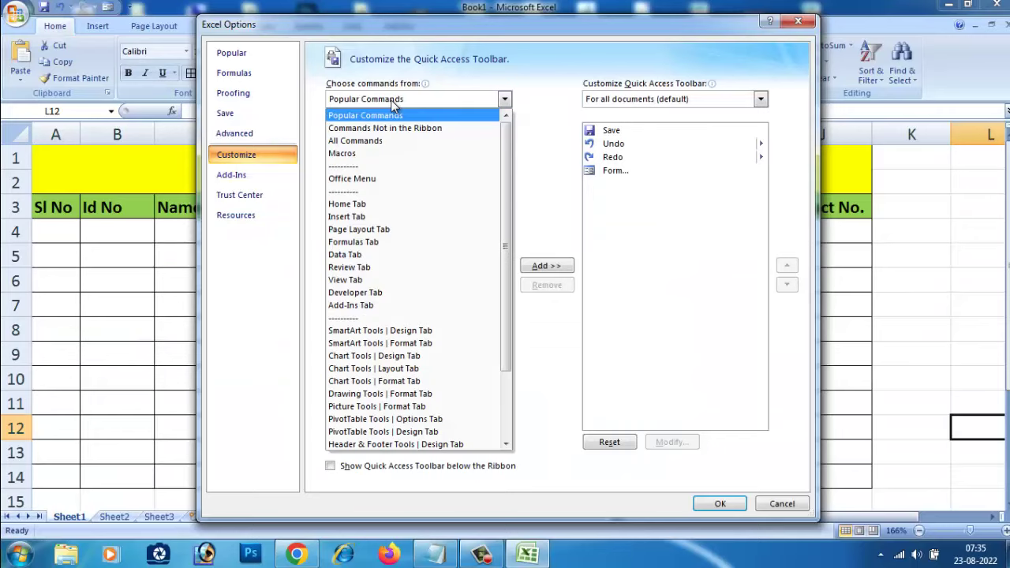
click(382, 141)
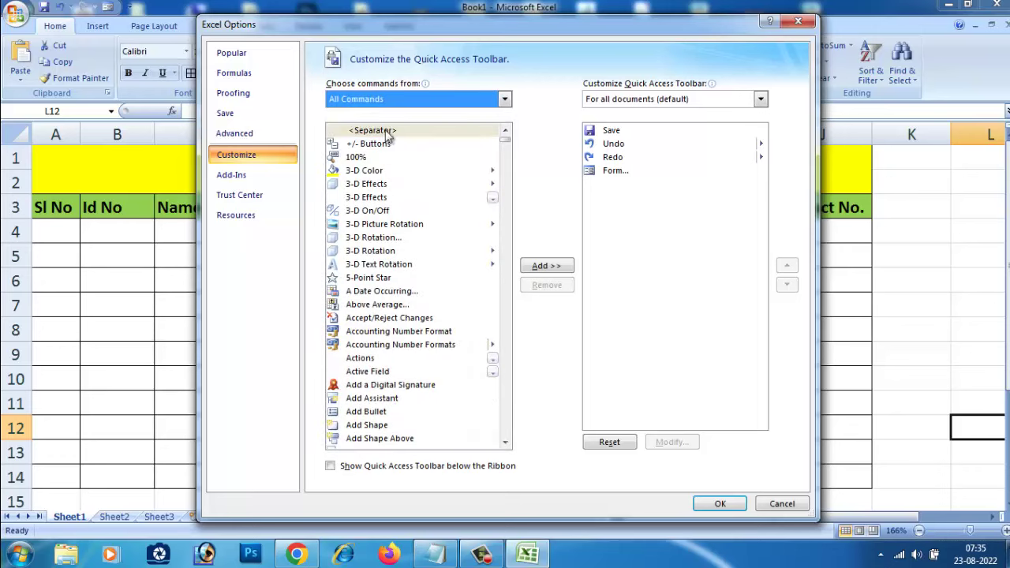
drag(340, 26, 332, 244)
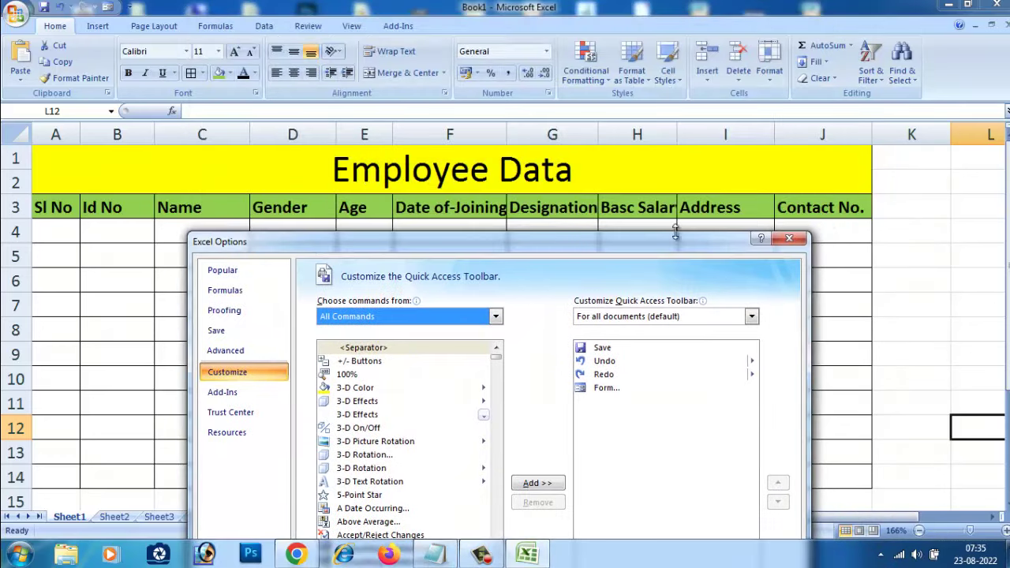
drag(614, 243, 592, 84)
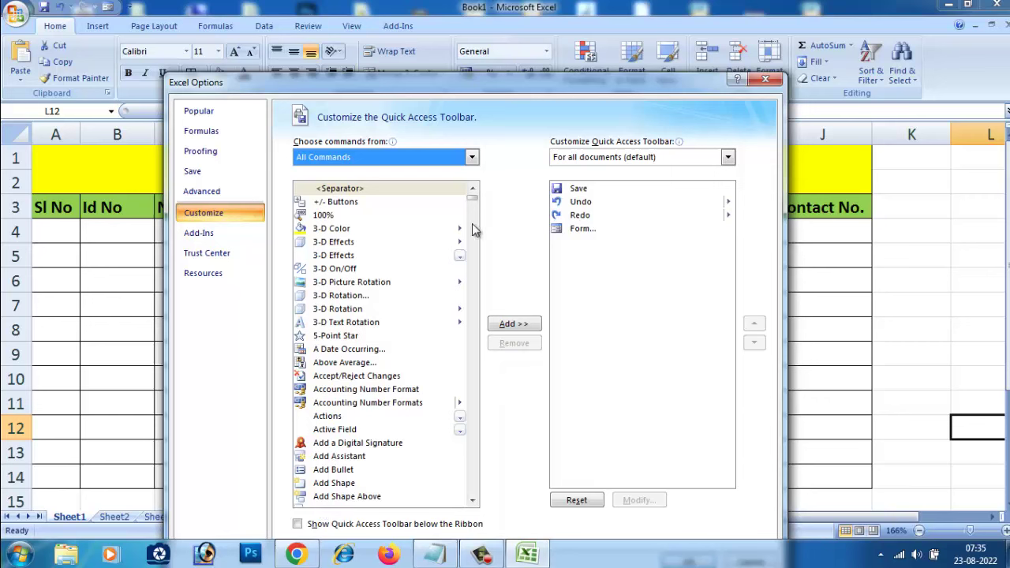
drag(471, 199, 476, 299)
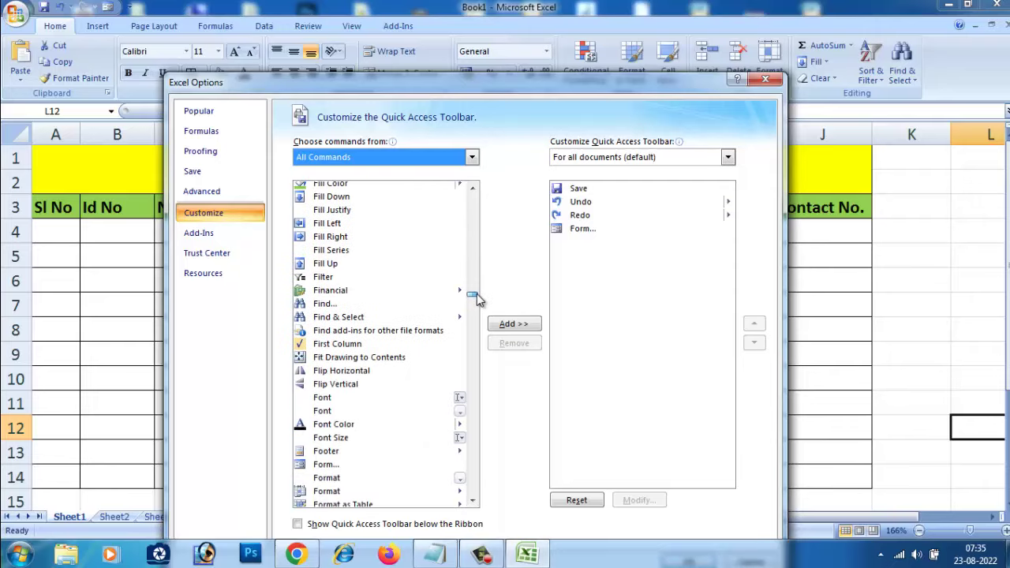
Step: Add the Form... command to the Quick Access Toolbar commands list
click(325, 464)
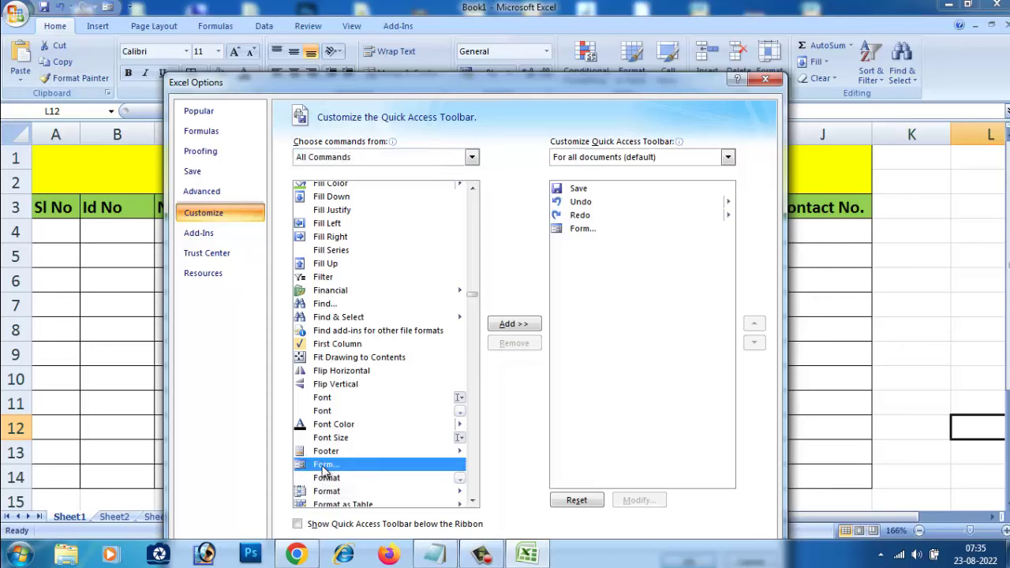
click(514, 324)
click(510, 313)
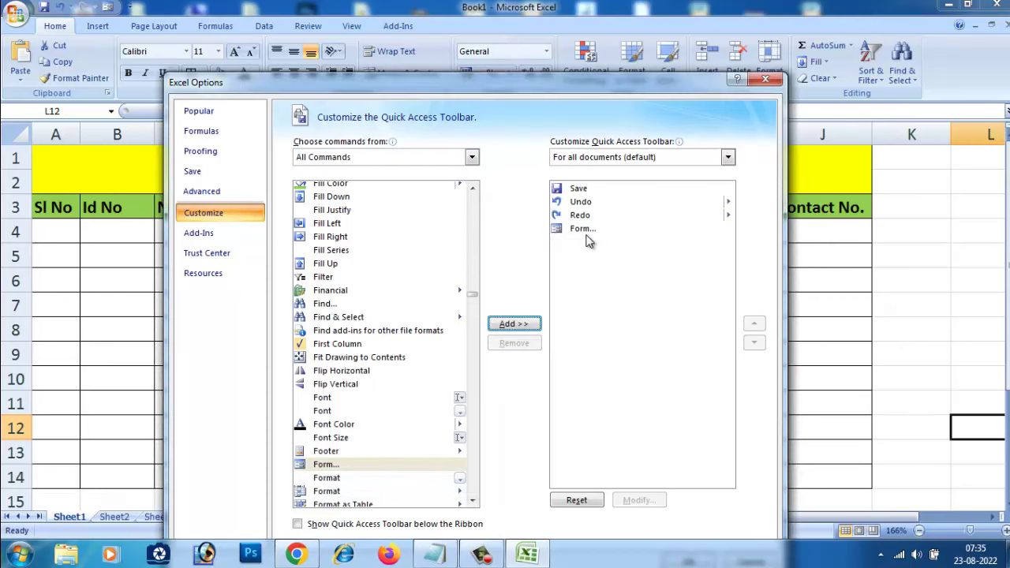
click(584, 230)
click(516, 345)
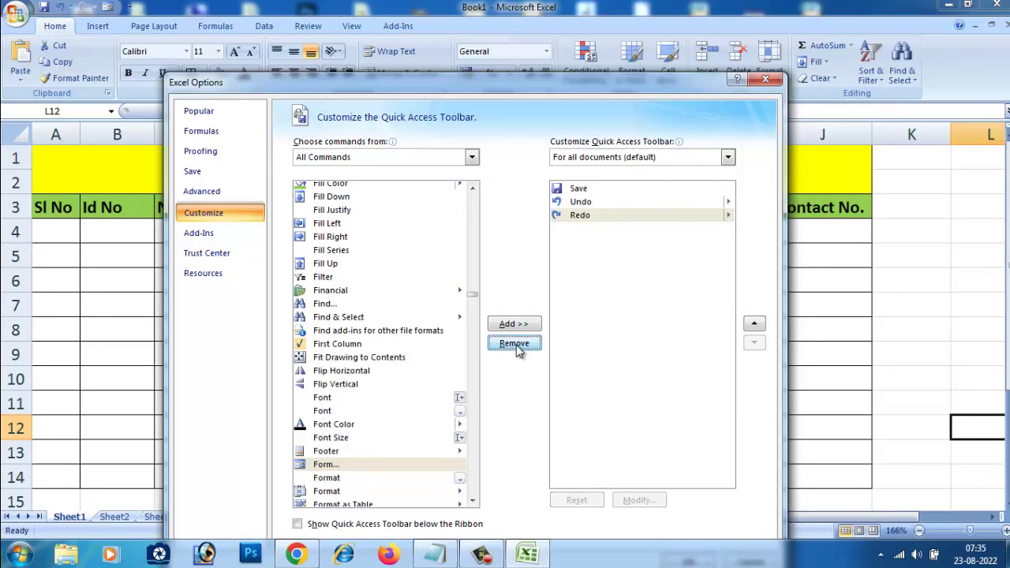
click(334, 477)
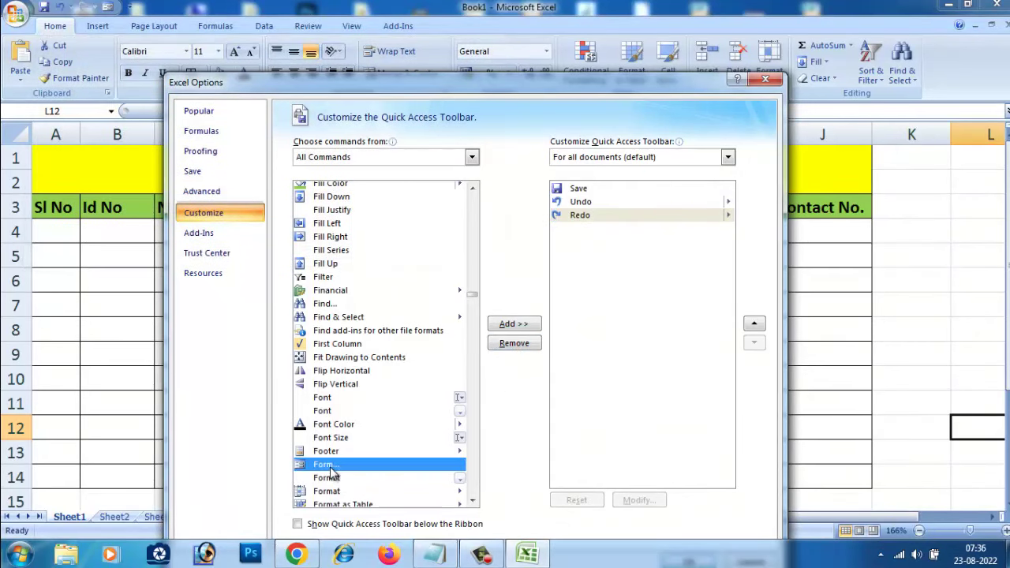
click(511, 326)
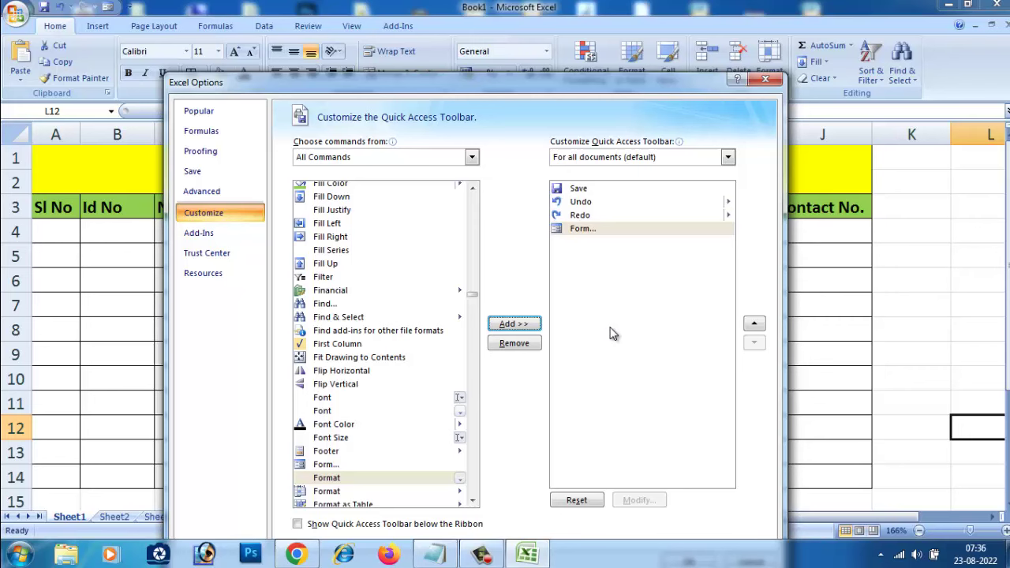
drag(576, 88, 600, 35)
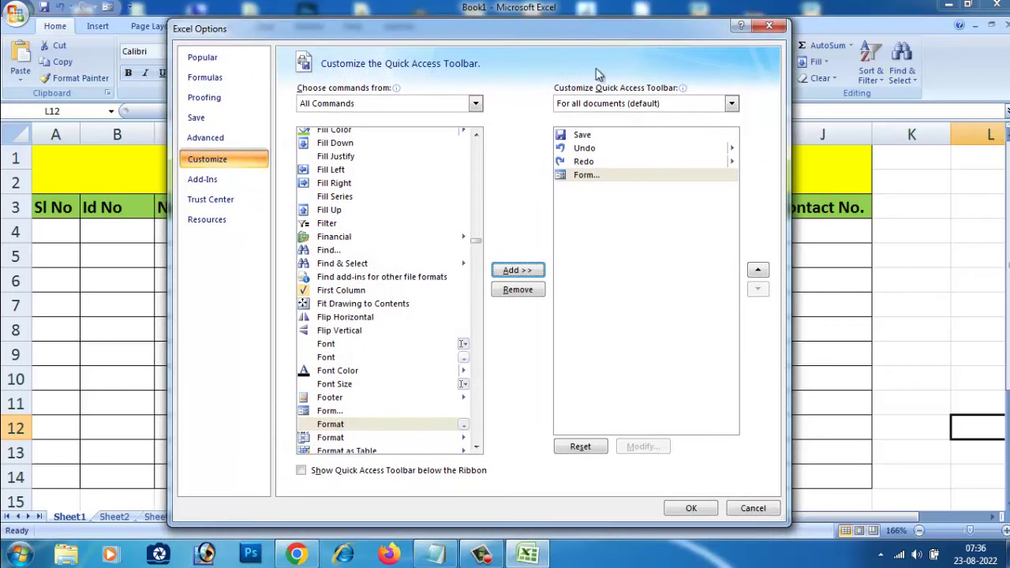
Step: Confirm Excel Options and open the Form data-entry dialog for header row A3:J3
click(689, 506)
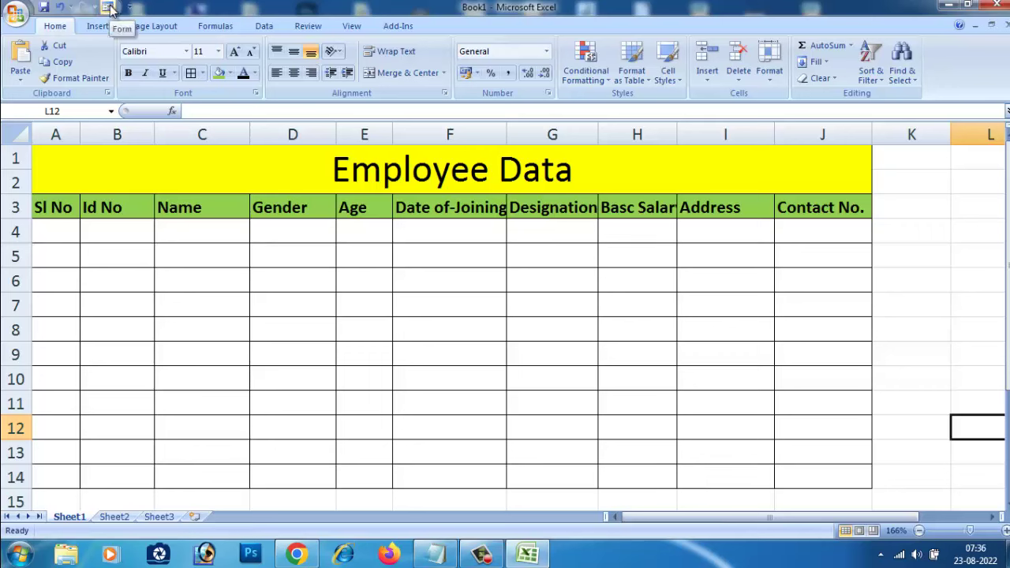
click(110, 265)
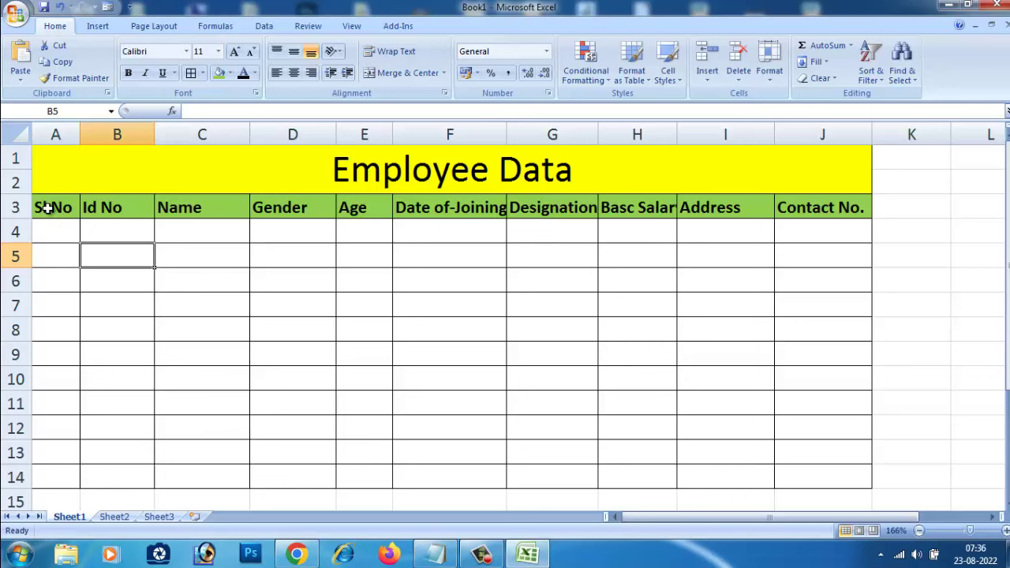
drag(47, 208, 820, 210)
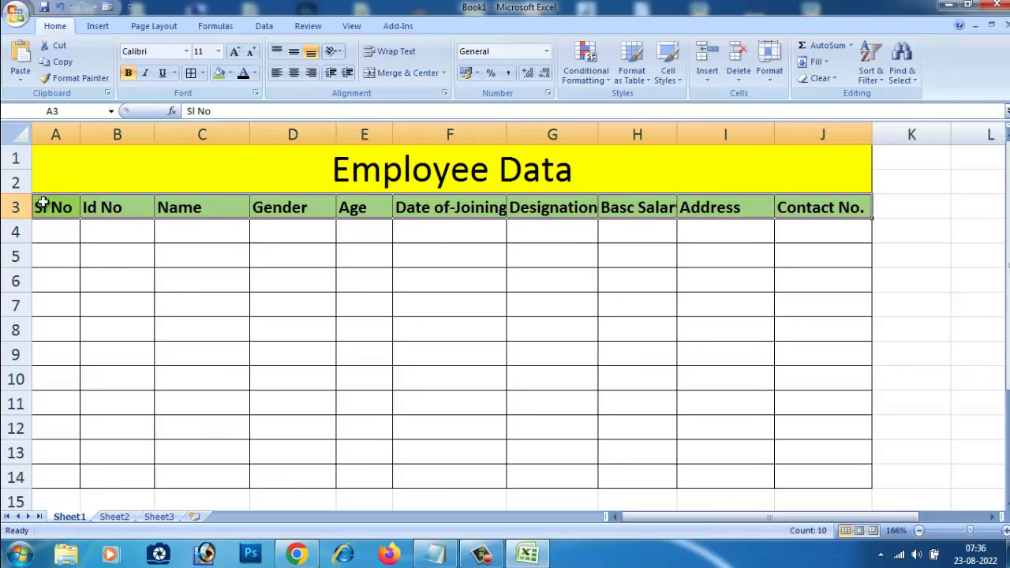
drag(43, 204, 812, 219)
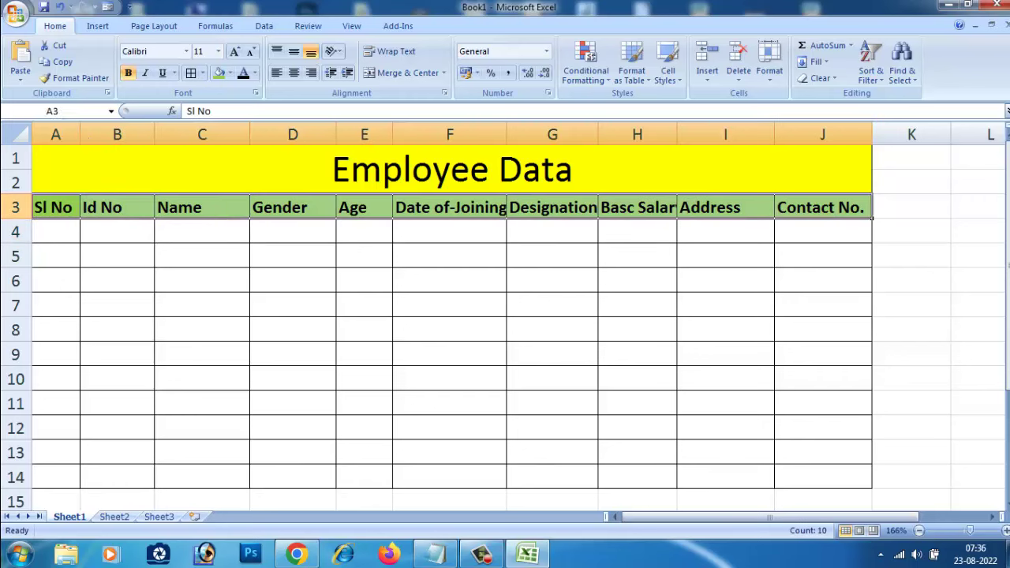
click(109, 8)
drag(686, 189, 615, 205)
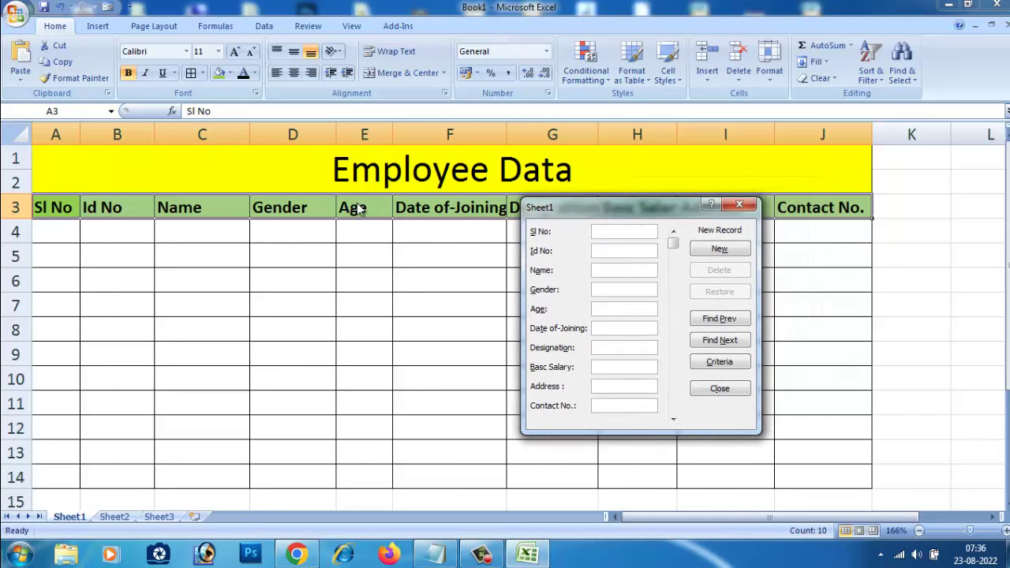
drag(619, 205, 639, 222)
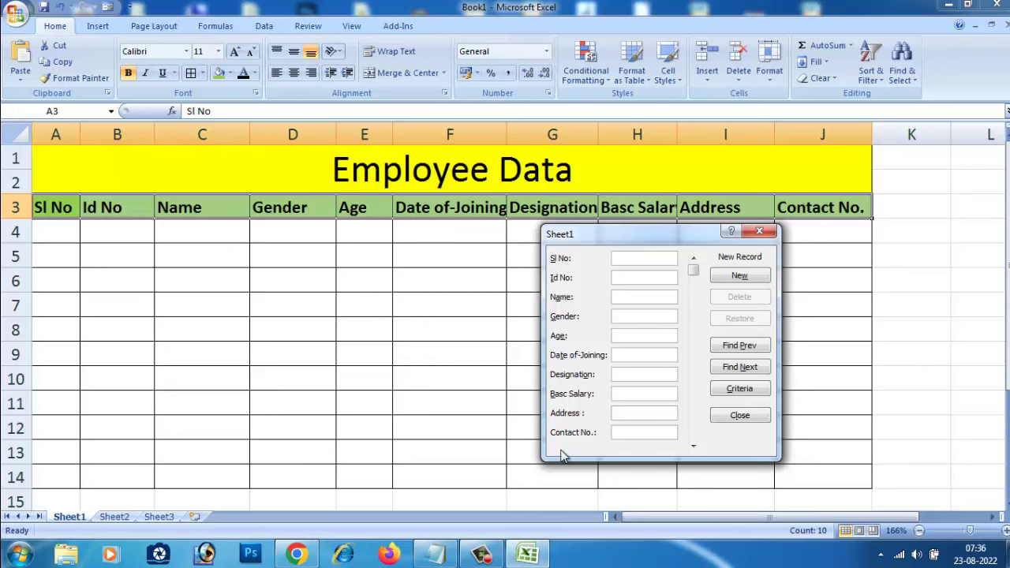
drag(622, 233, 659, 246)
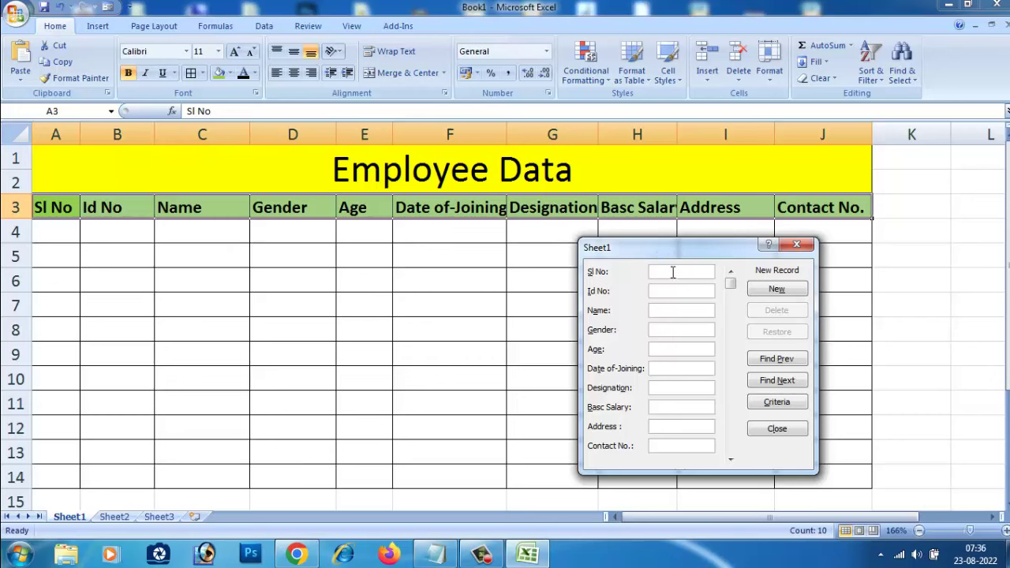
Step: Enter Sl No 1, Id 1123, the employee's name and gender Male
text(01)
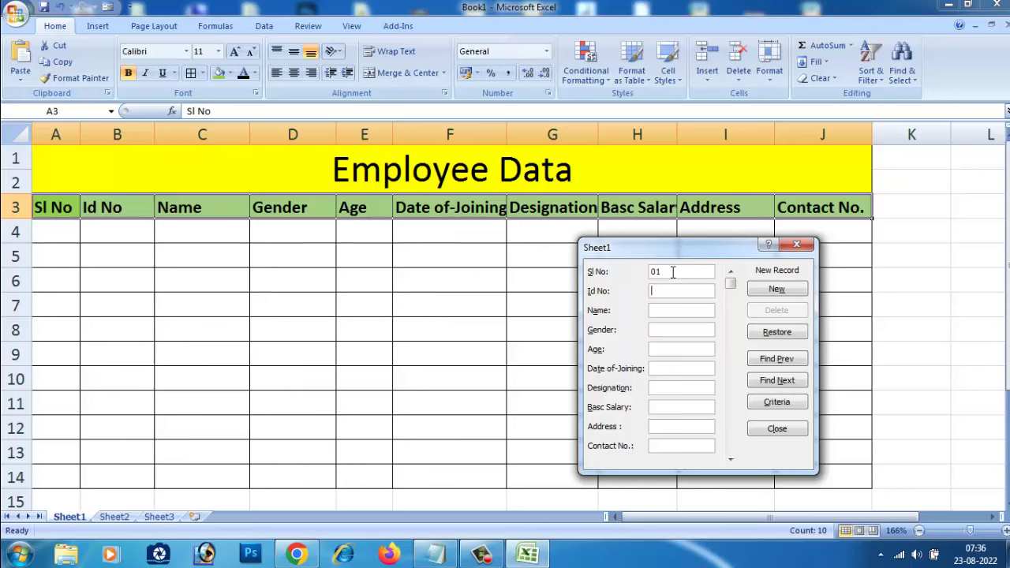
text(123guru)
key(BackSpace)
key(BackSpace)
text(Guru)
text(9x )
text(Youtube )
text(Clas)
click(682, 330)
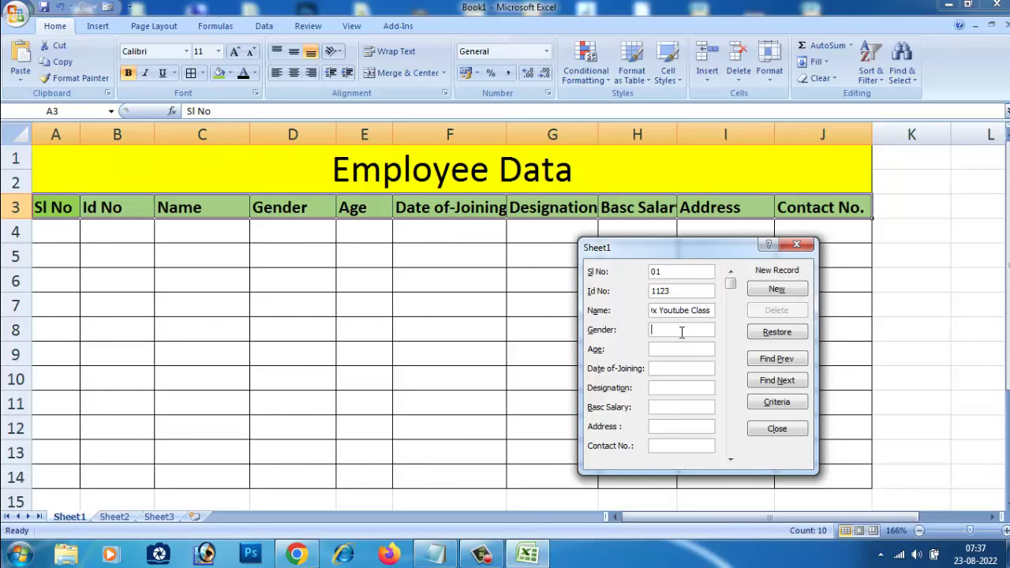
text(Male)
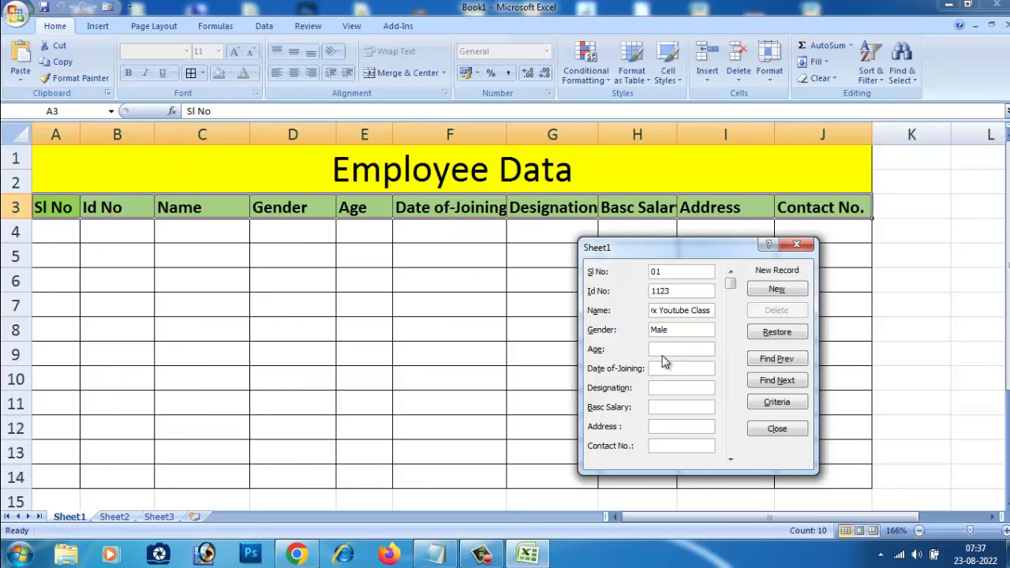
Step: Fill in age 25, joining date 26-08-2002, designation, salary and contact number, then save the record
click(665, 349)
text(2)
text(2)
text(H)
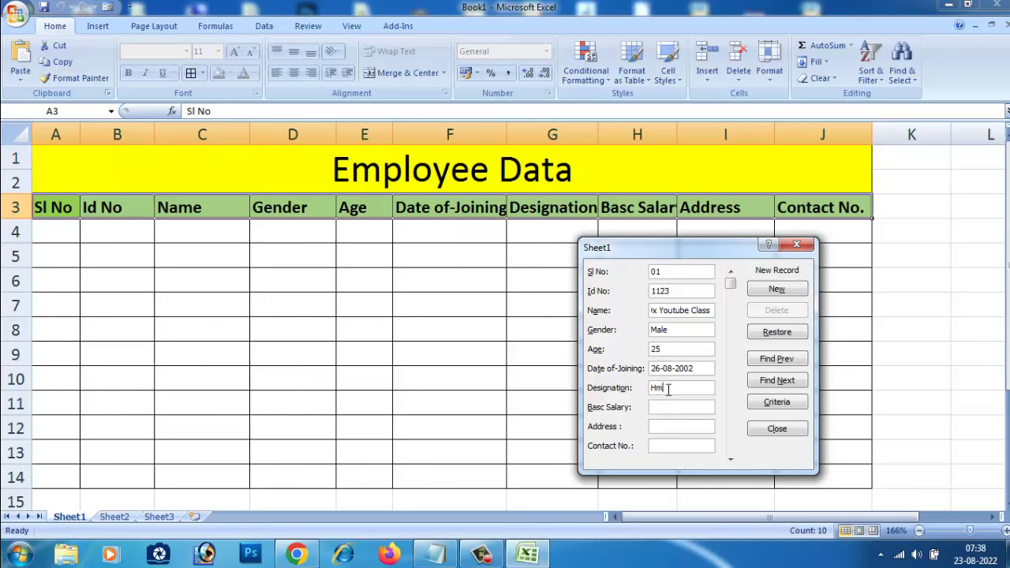
text(m)
click(669, 408)
text(anataka)
click(668, 448)
text(889955)
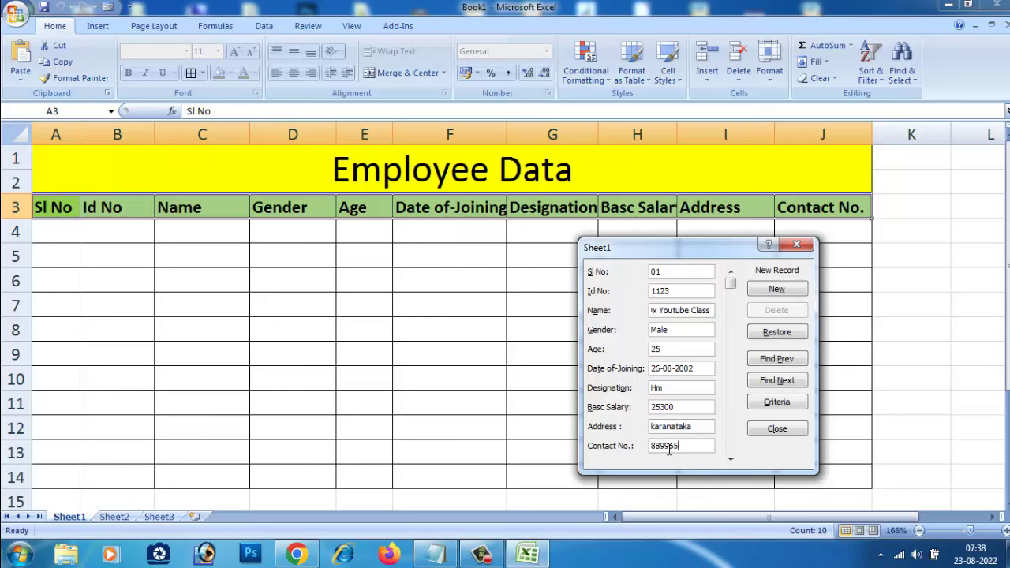
text(662255)
key(BackSpace)
click(777, 290)
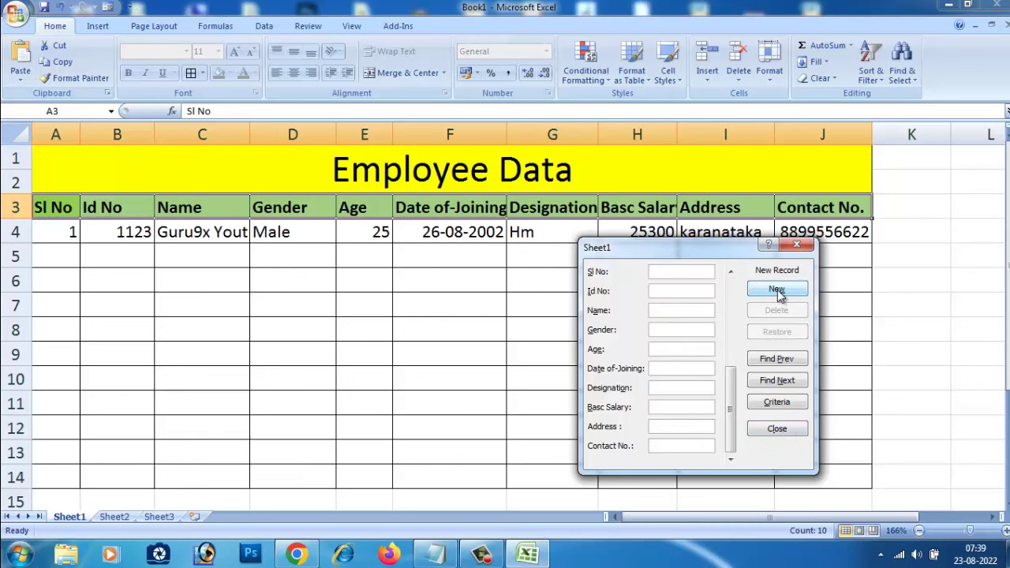
Step: Enter the second employee's Id 11s230, name, gender and joining date 20-02-2009
drag(658, 252, 584, 269)
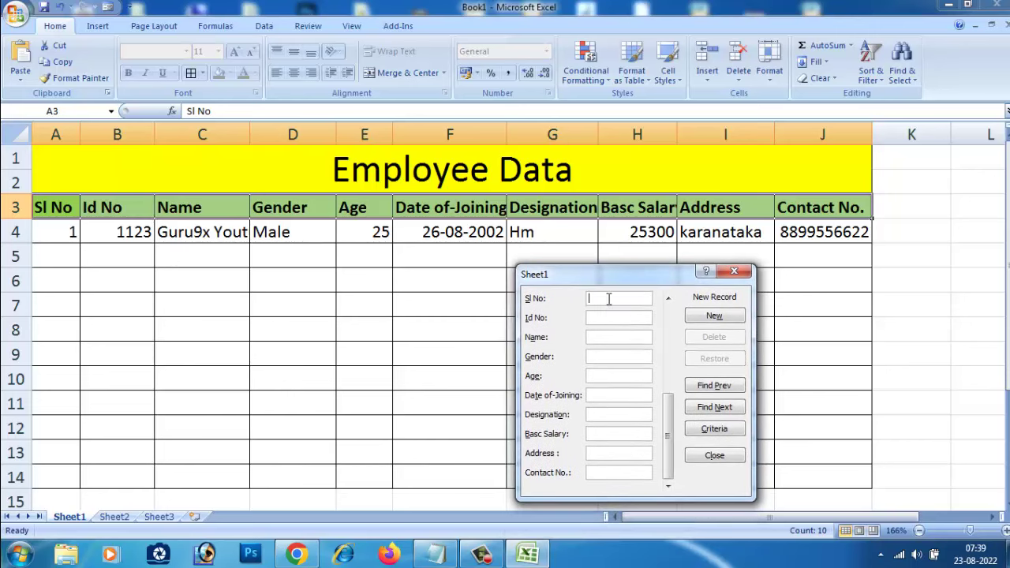
text(02)
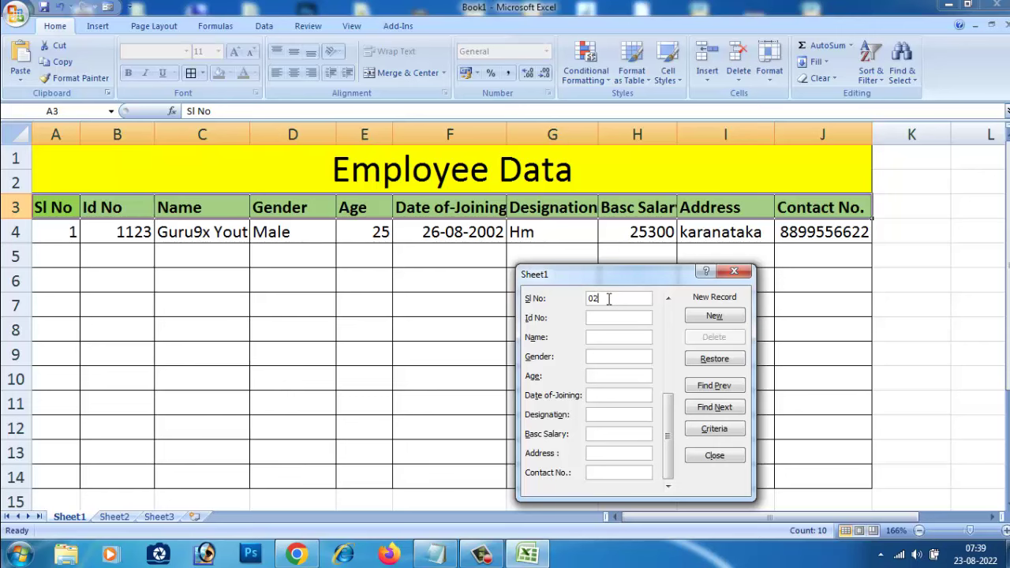
text(11s23RAVI)
key(BackSpace)
key(BackSpace)
key(BackSpace)
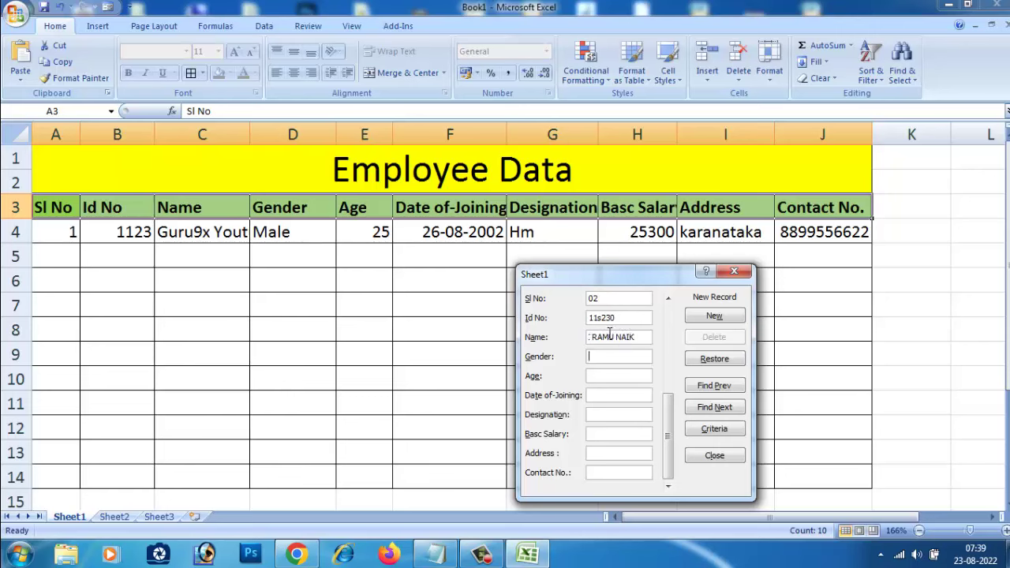
text(MALE)
text(20)
text(-0)
text(2-209)
key(BackSpace)
text(09)
Step: Add designation HLP, salary 15000, city VIJAYAPUR and the contact number, then save the record
text(h)
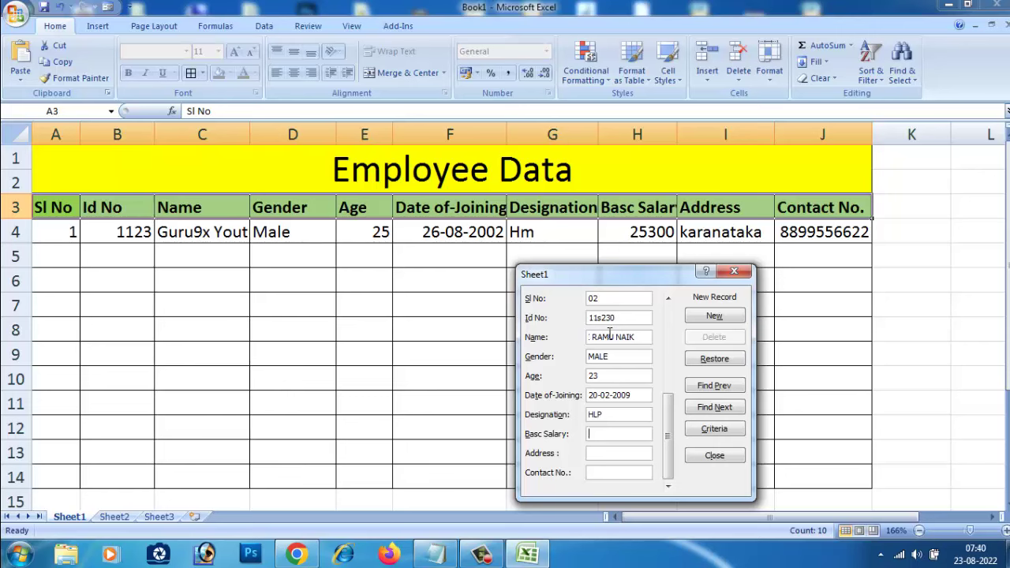
text(0)
key(BackSpace)
key(BackSpace)
text(00)
text(VIJAYAPU)
text(R)
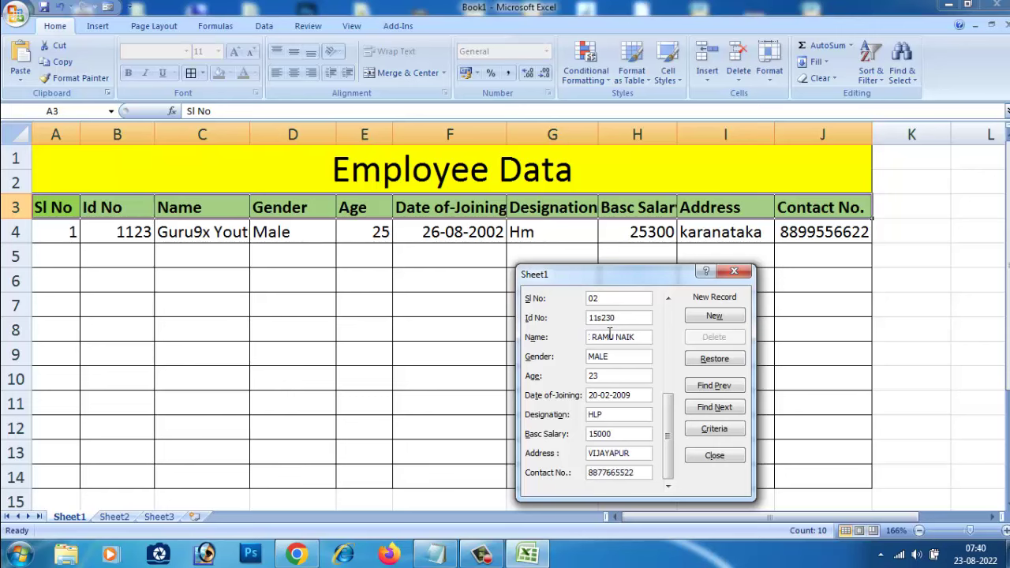
click(713, 315)
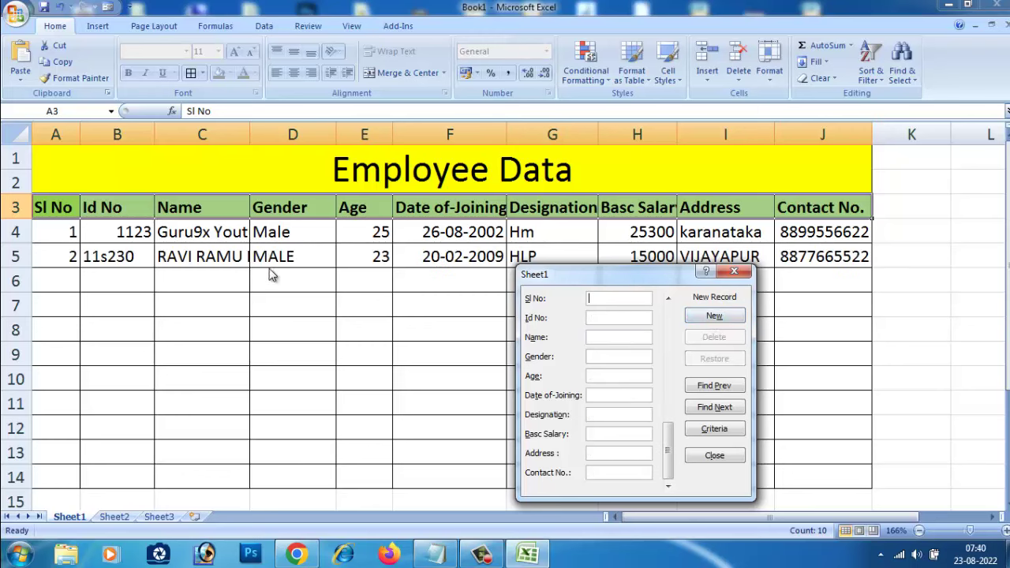
drag(587, 280, 617, 275)
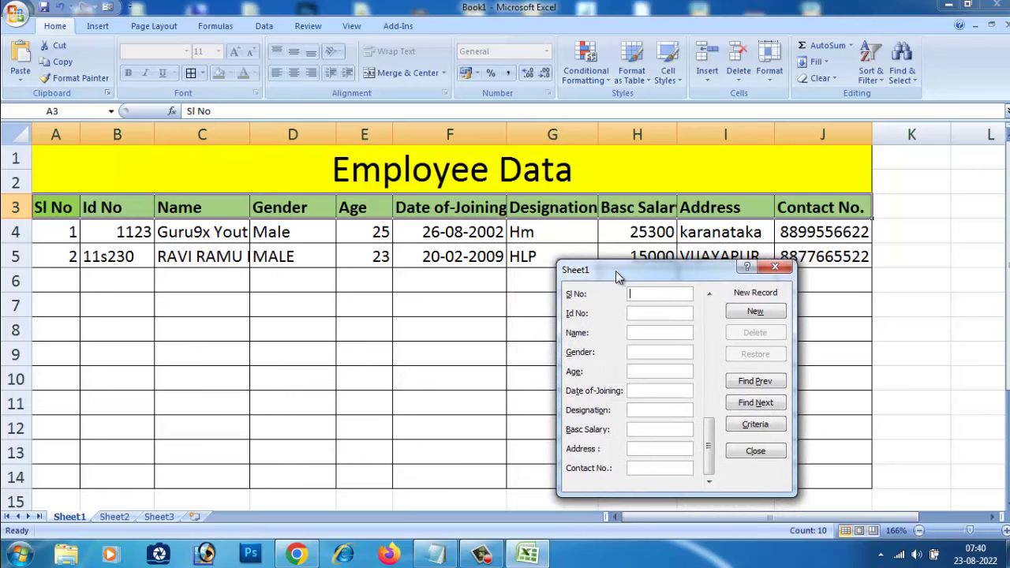
drag(615, 270, 633, 177)
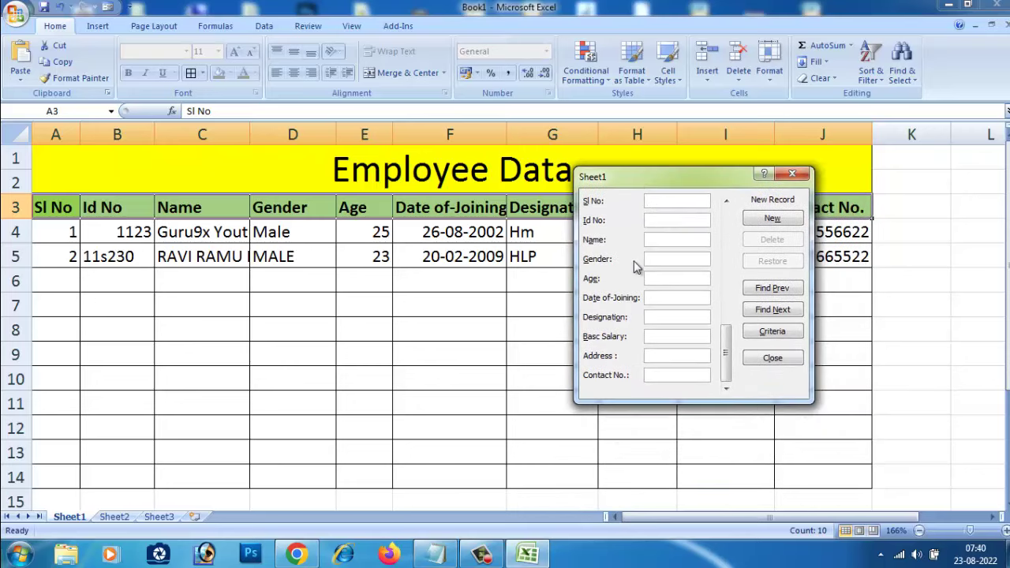
drag(633, 175, 493, 258)
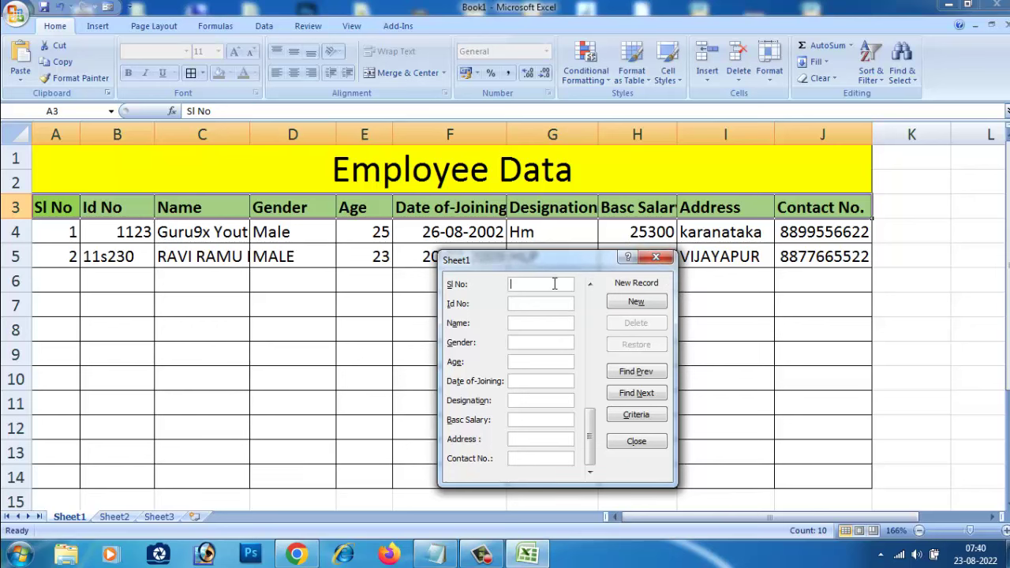
drag(559, 260, 763, 183)
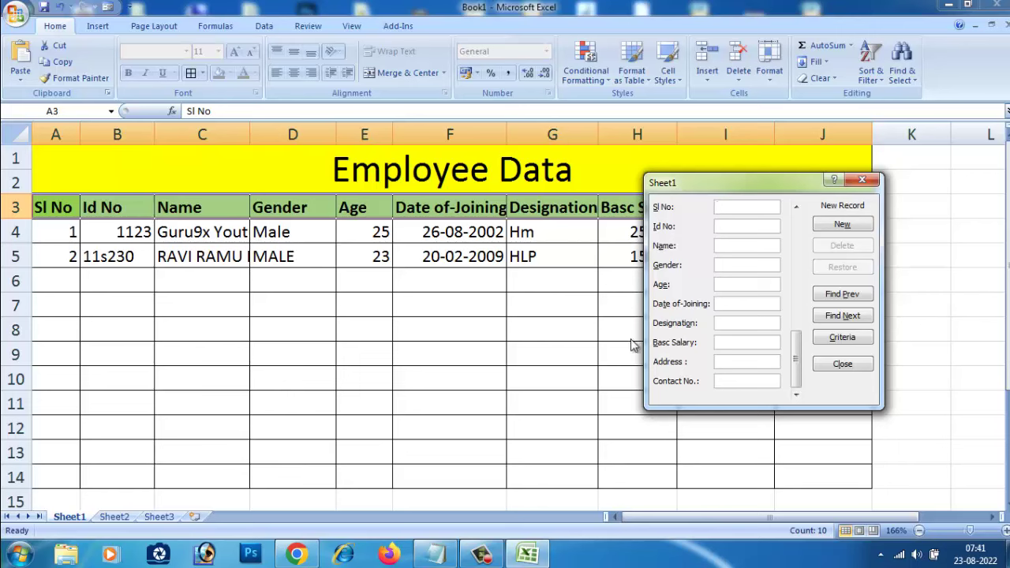
drag(795, 359, 735, 323)
drag(795, 370, 786, 408)
drag(718, 183, 510, 277)
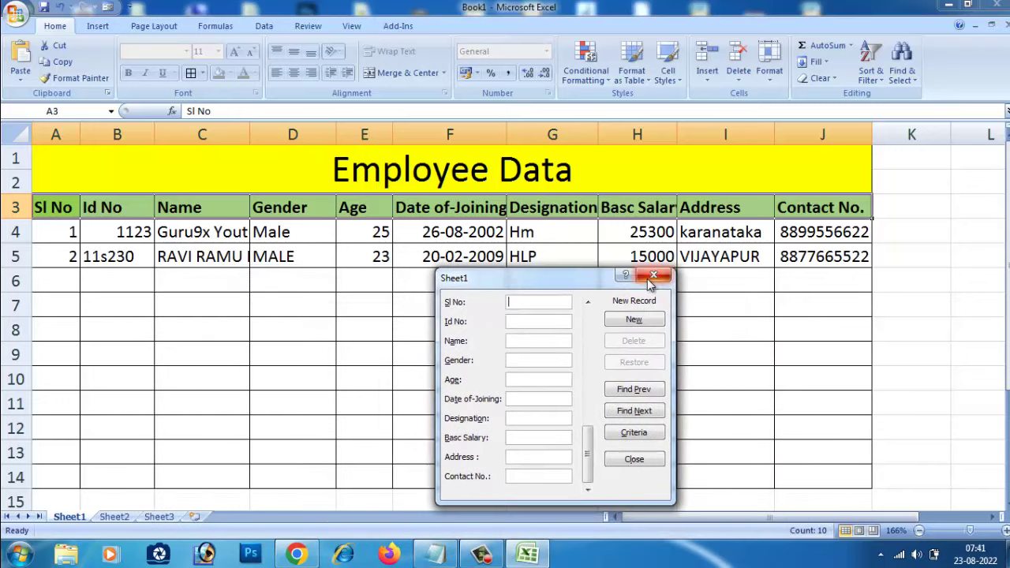
click(655, 276)
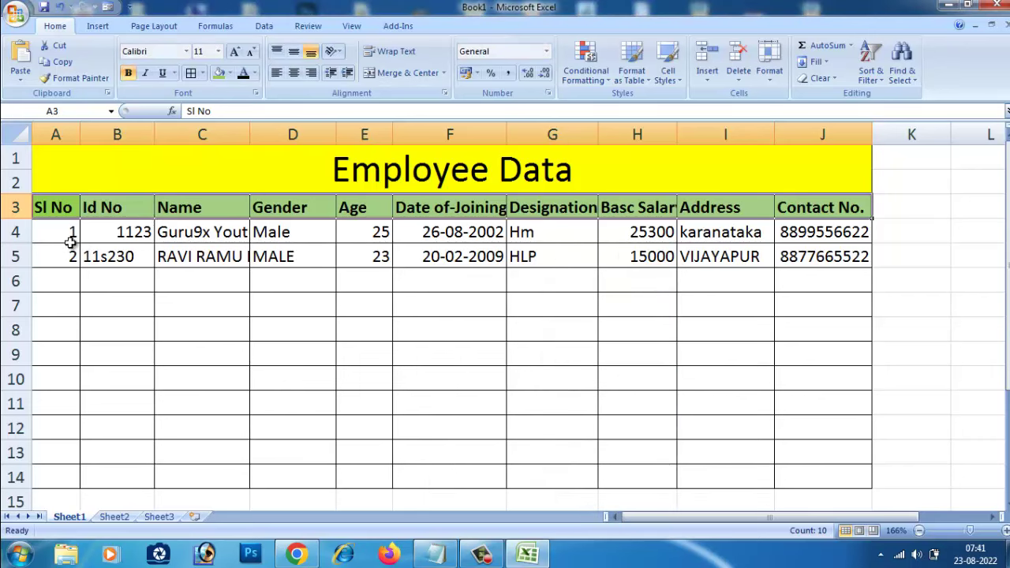
Step: Autofit the Name column and left-align Id 1123 in cell B4
double_click(249, 135)
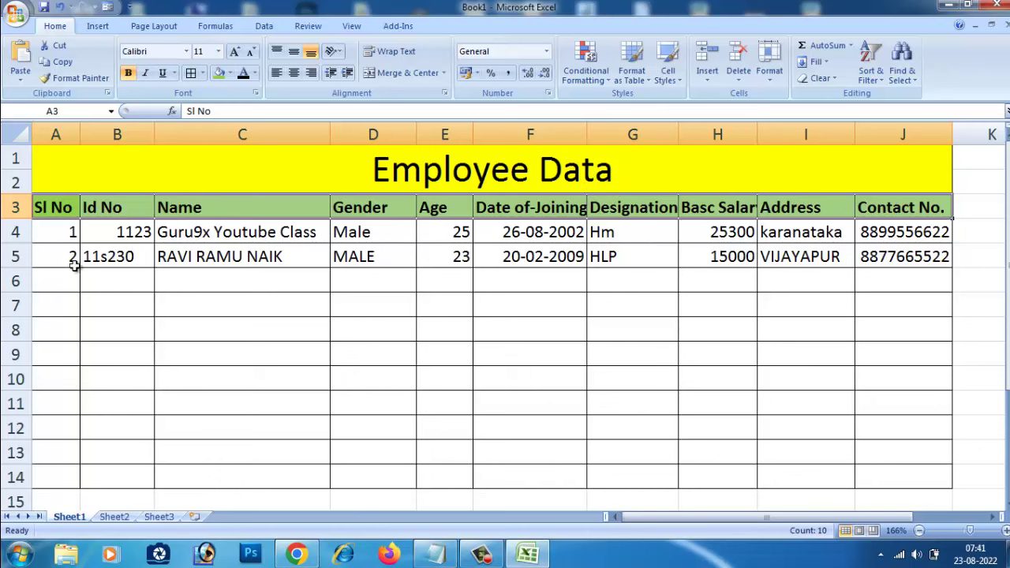
click(122, 231)
click(277, 74)
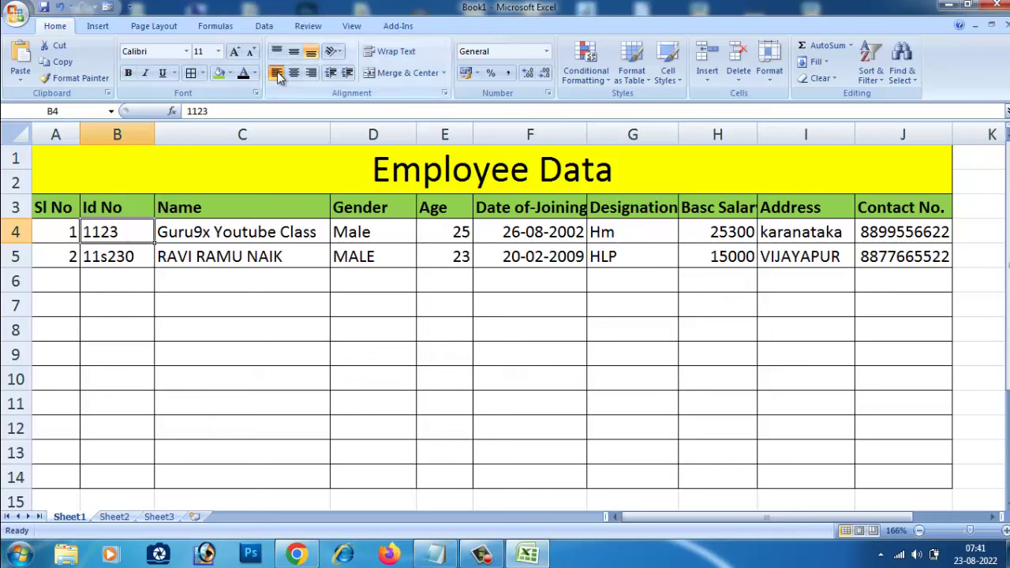
click(130, 322)
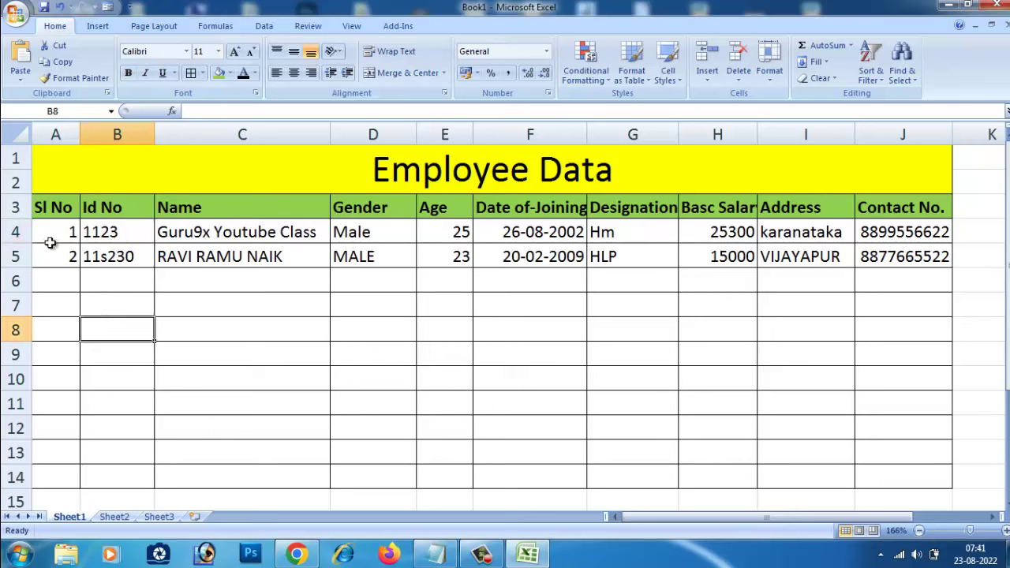
drag(50, 243, 915, 254)
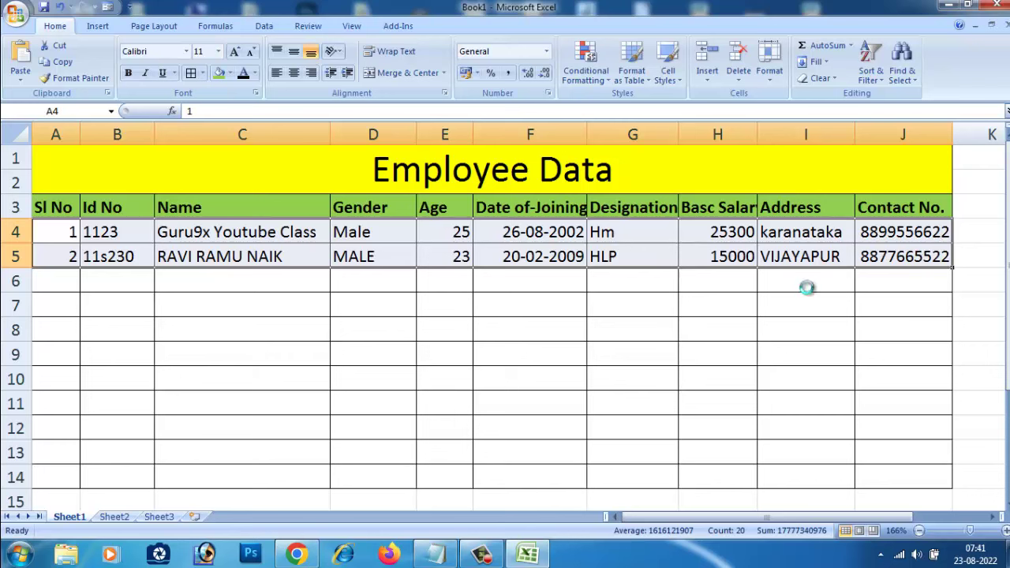
Step: Copy the two records into rows 6–7, then copy rows 4–7 into rows 8–11
key(ctrl+c)
drag(70, 289, 903, 475)
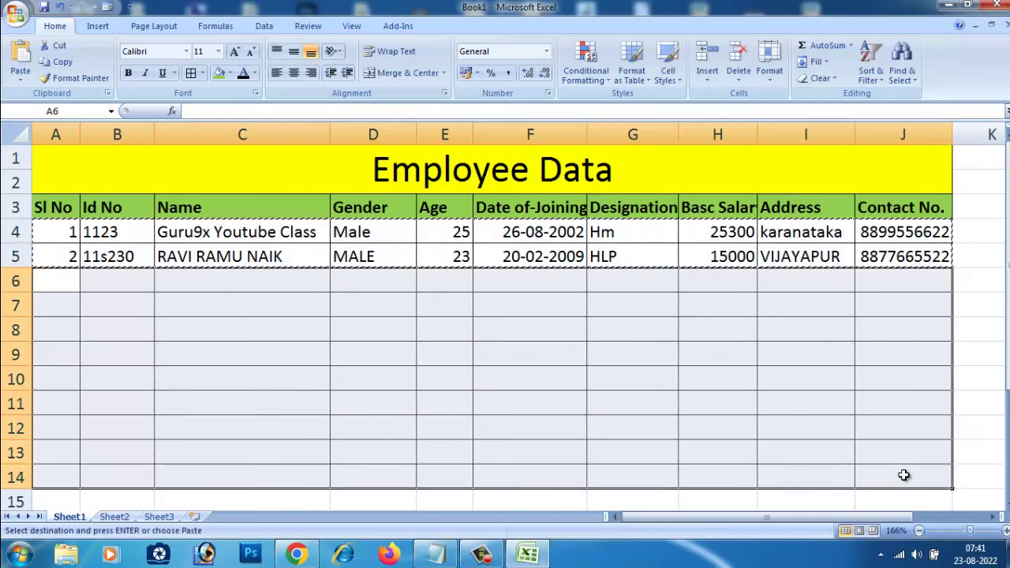
key(ctrl+v)
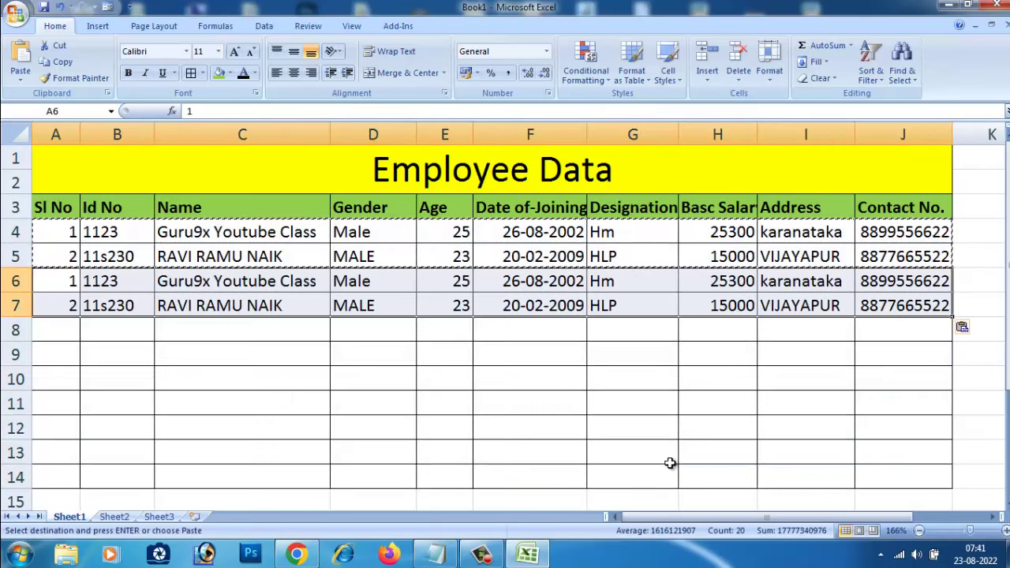
click(304, 403)
drag(49, 235, 907, 311)
key(ctrl+c)
click(75, 338)
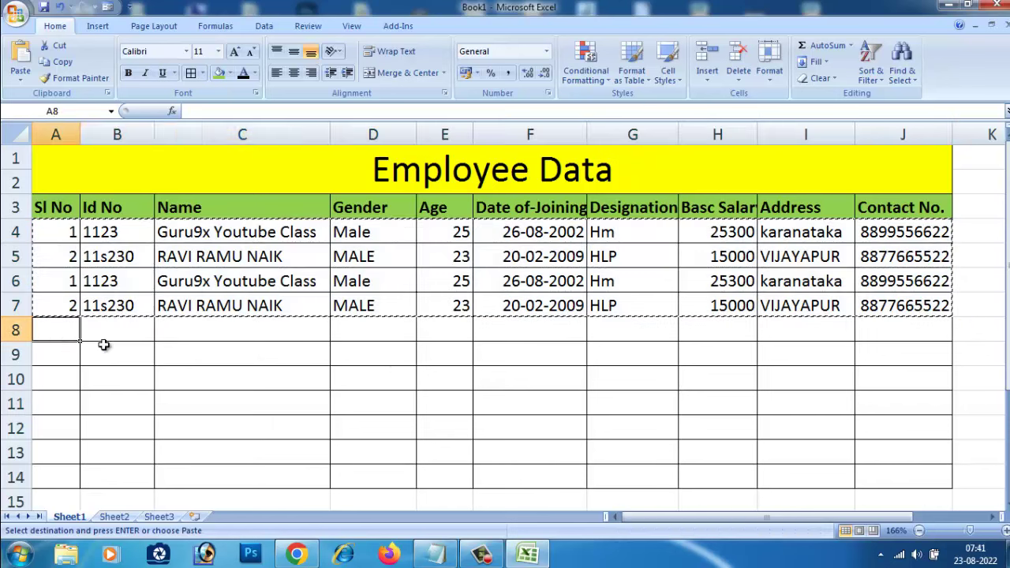
drag(103, 345, 901, 331)
key(ctrl+v)
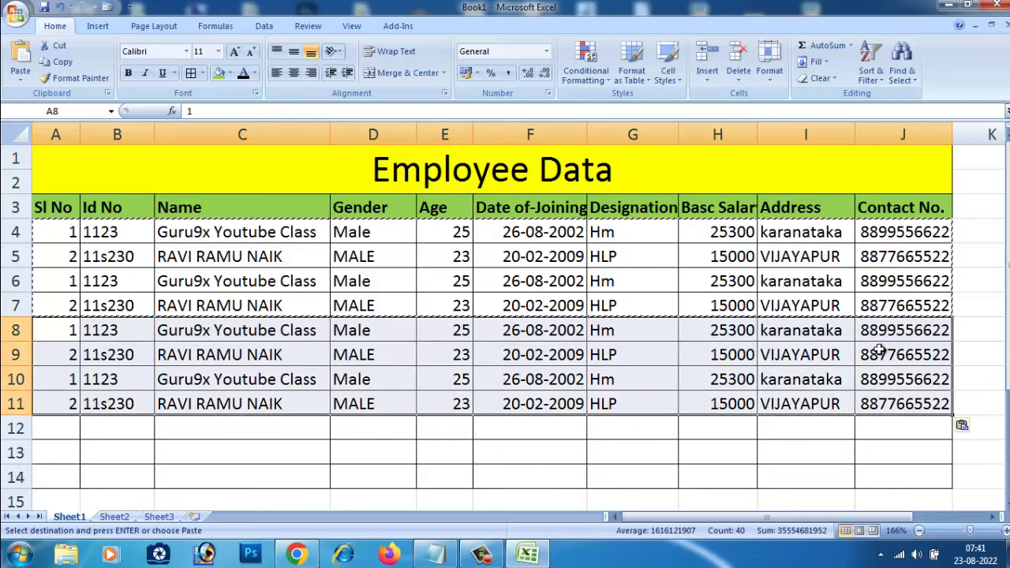
click(796, 476)
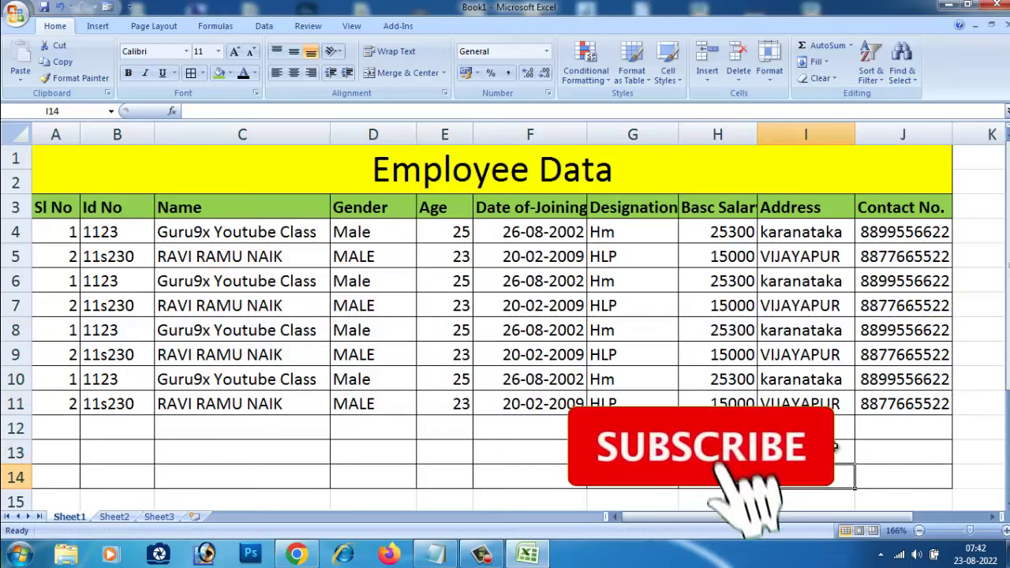
click(986, 426)
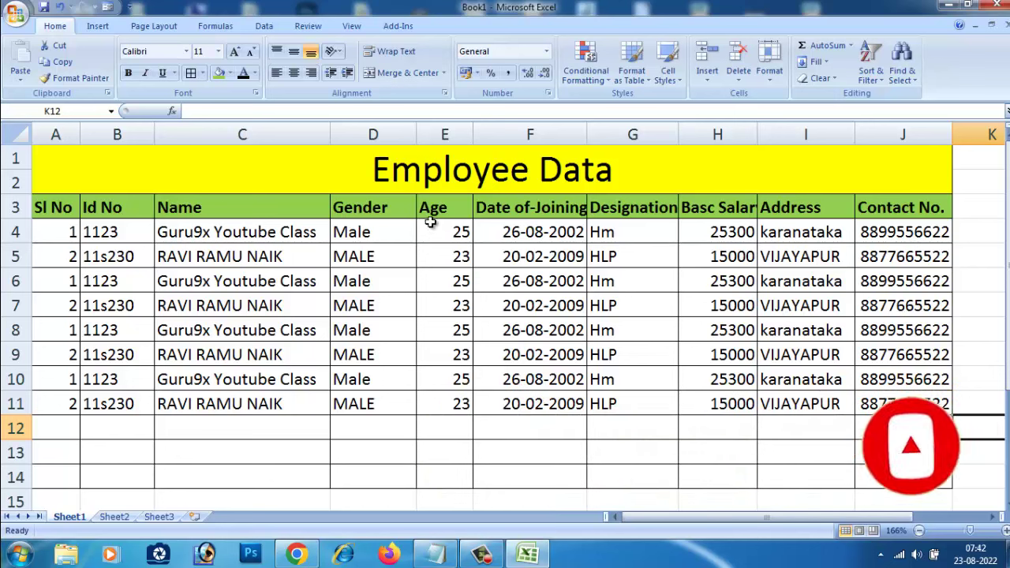
Step: Autofit the Gender and Designation column widths
double_click(416, 134)
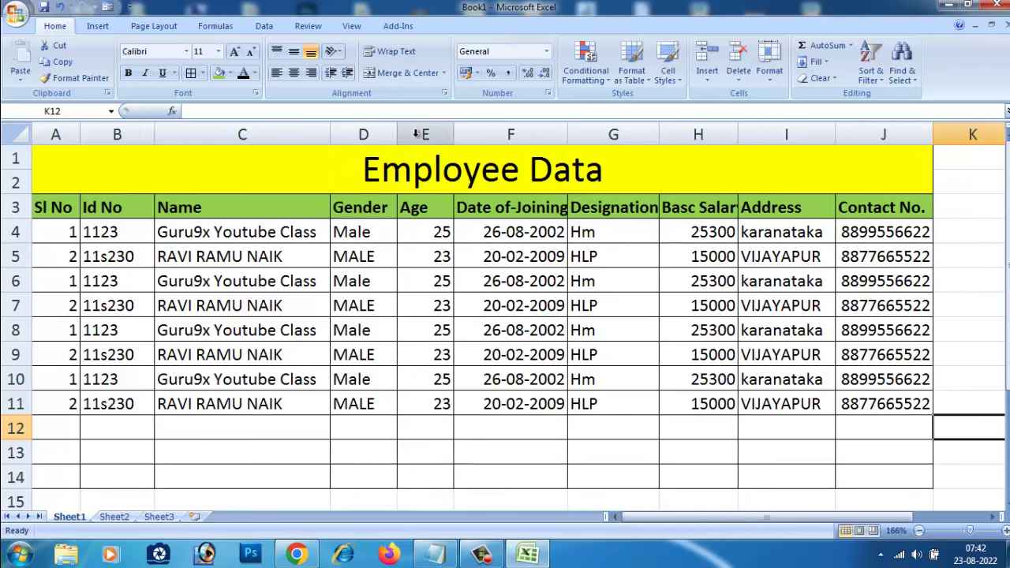
double_click(660, 131)
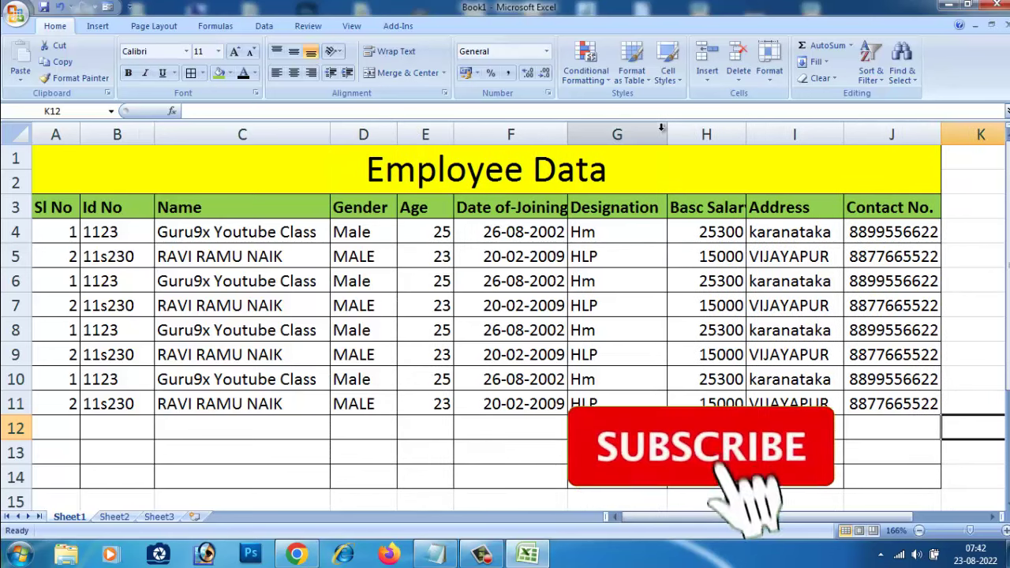
click(661, 128)
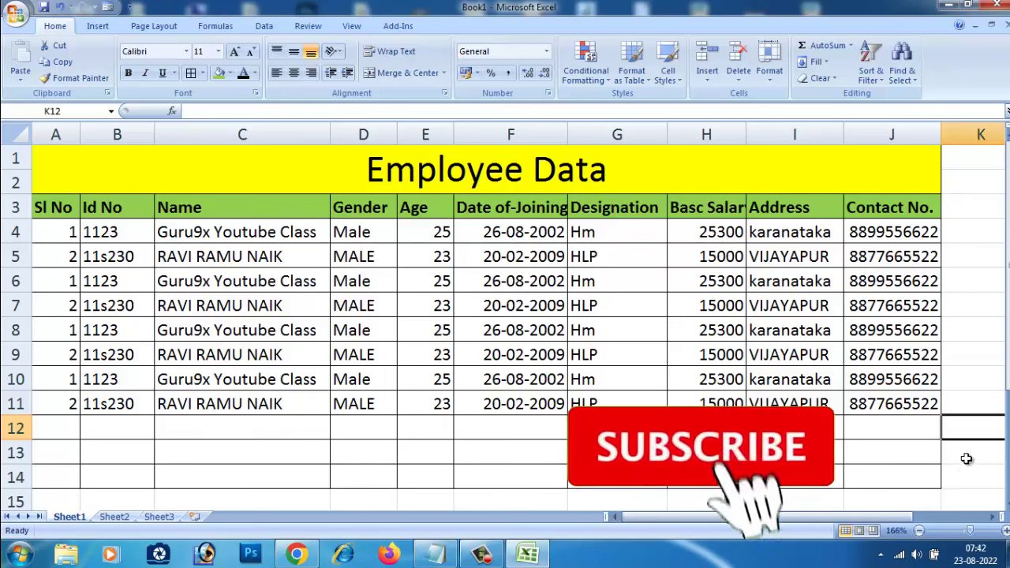
key(Return)
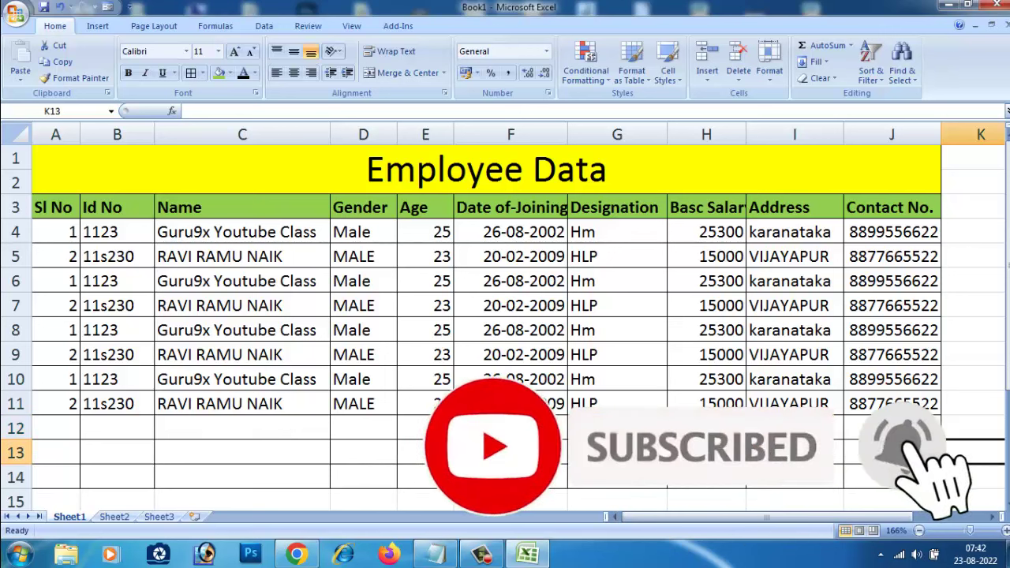